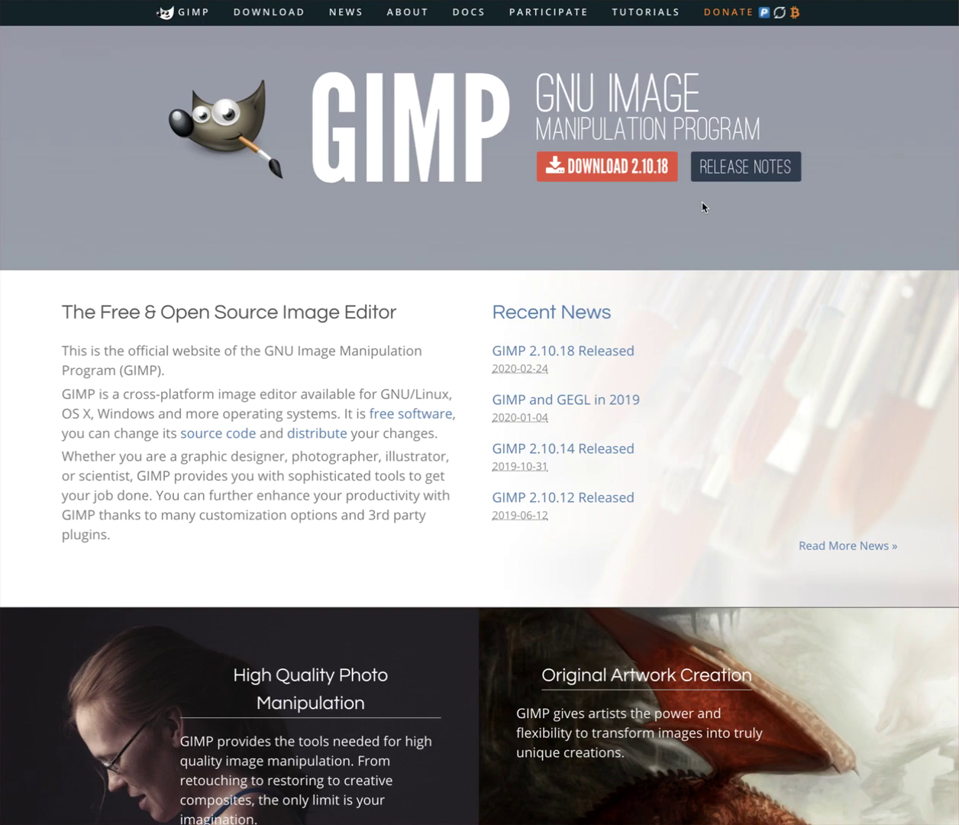
# Switch from the gimp.org homepage in the browser to the GIMP application.
pyautogui.press('super+Tab')
pyautogui.press('super+Tab')
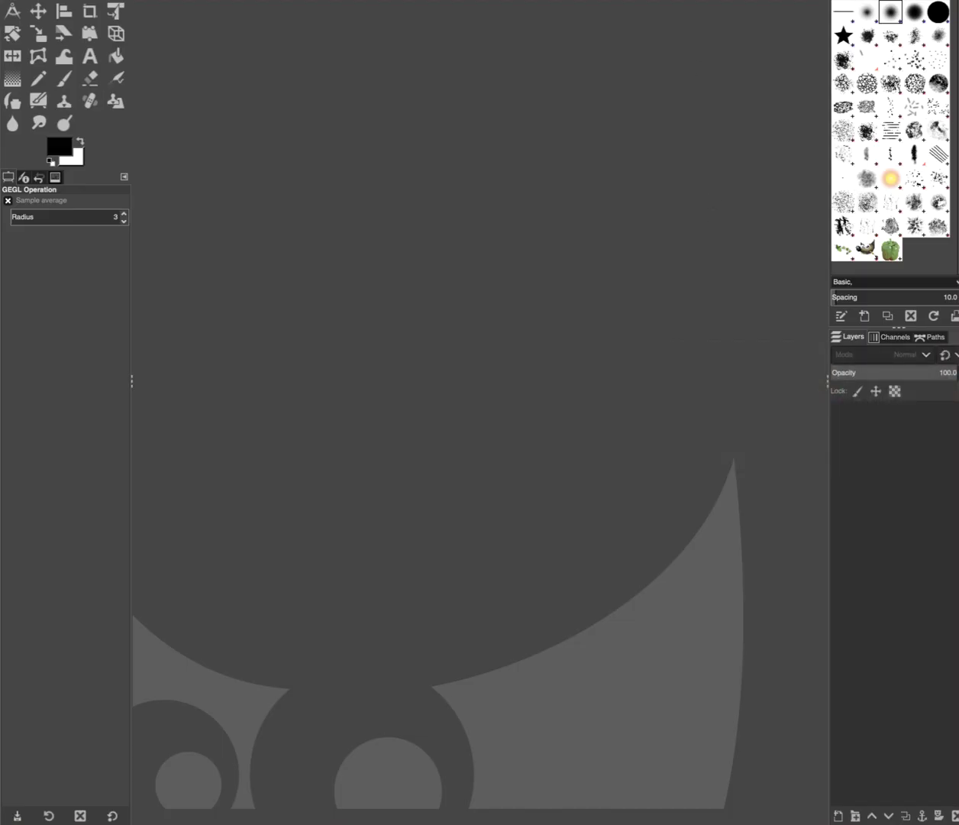
# Adjust the GIMP window's top and side edges so the toolbox and panels fit on screen.
pyautogui.moveTo(589, 0); pyautogui.dragTo(590, 2)
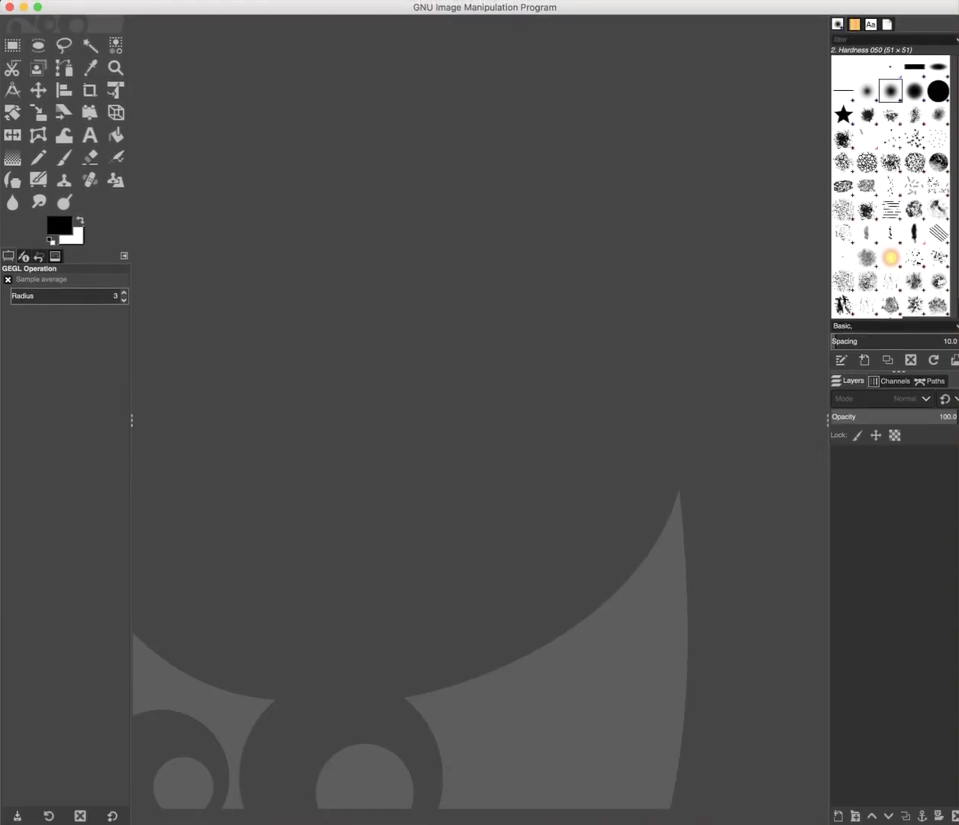
pyautogui.moveTo(958, 413); pyautogui.dragTo(954, 412)
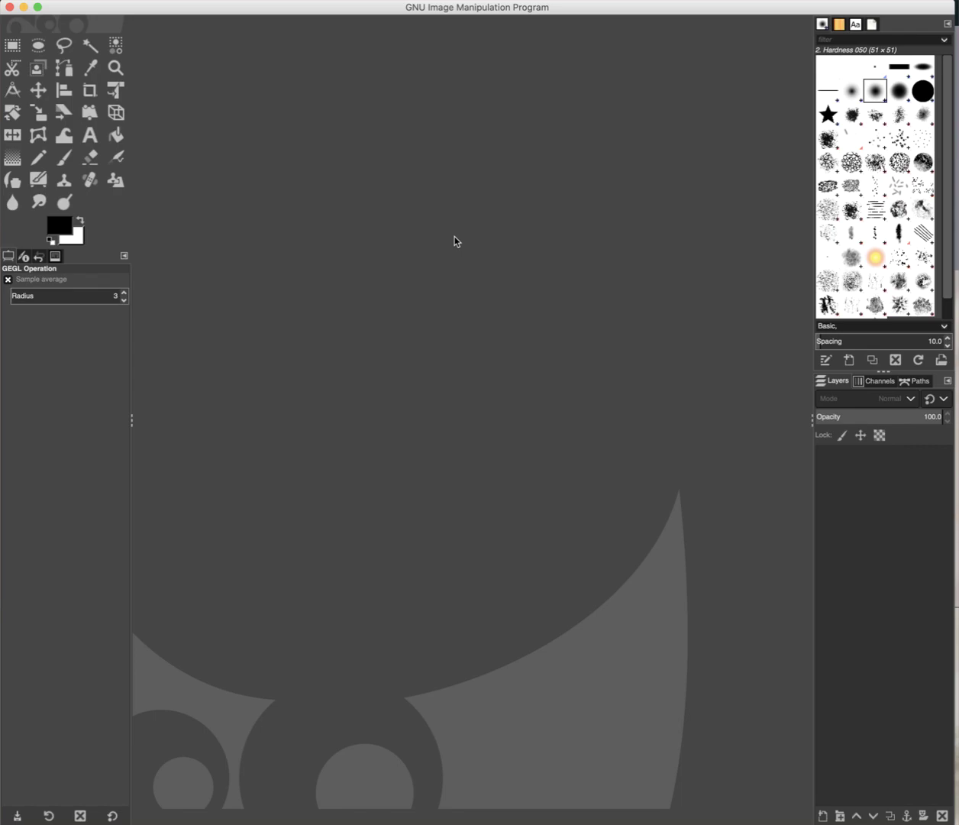
# Open WI_Whitewater_20181119_TM_geo.pdf from the home folder's Google Drive > BIO354 folder.
pyautogui.press('super+o')
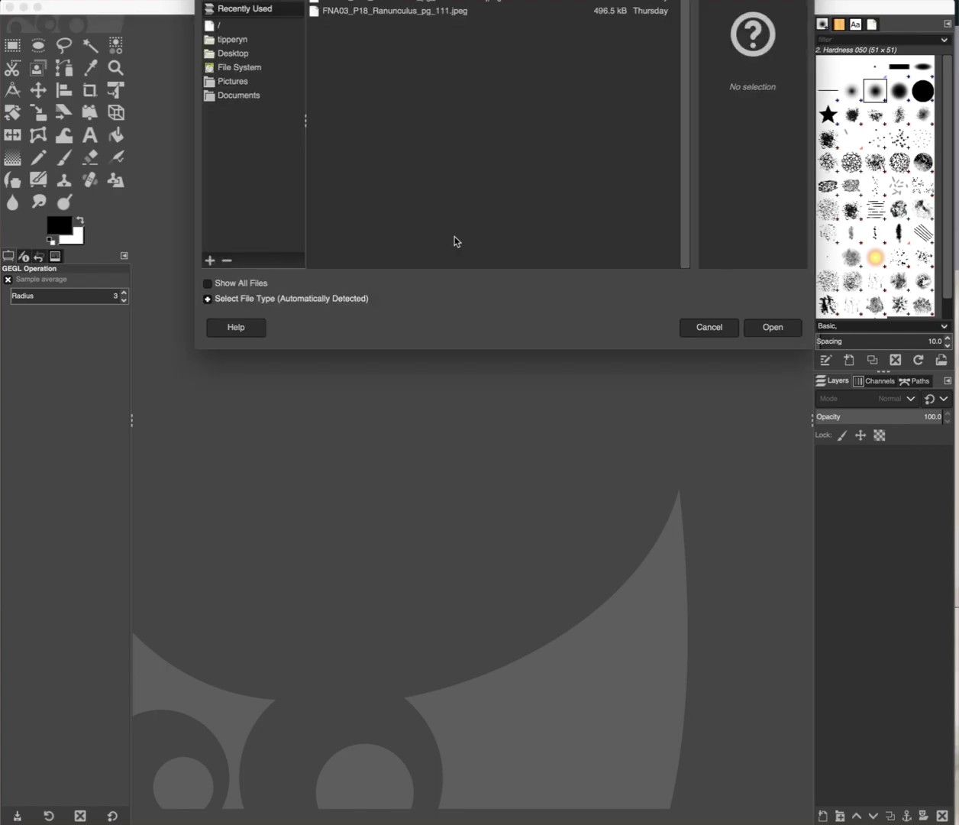
pyautogui.moveTo(523, 96); pyautogui.dragTo(527, 106)
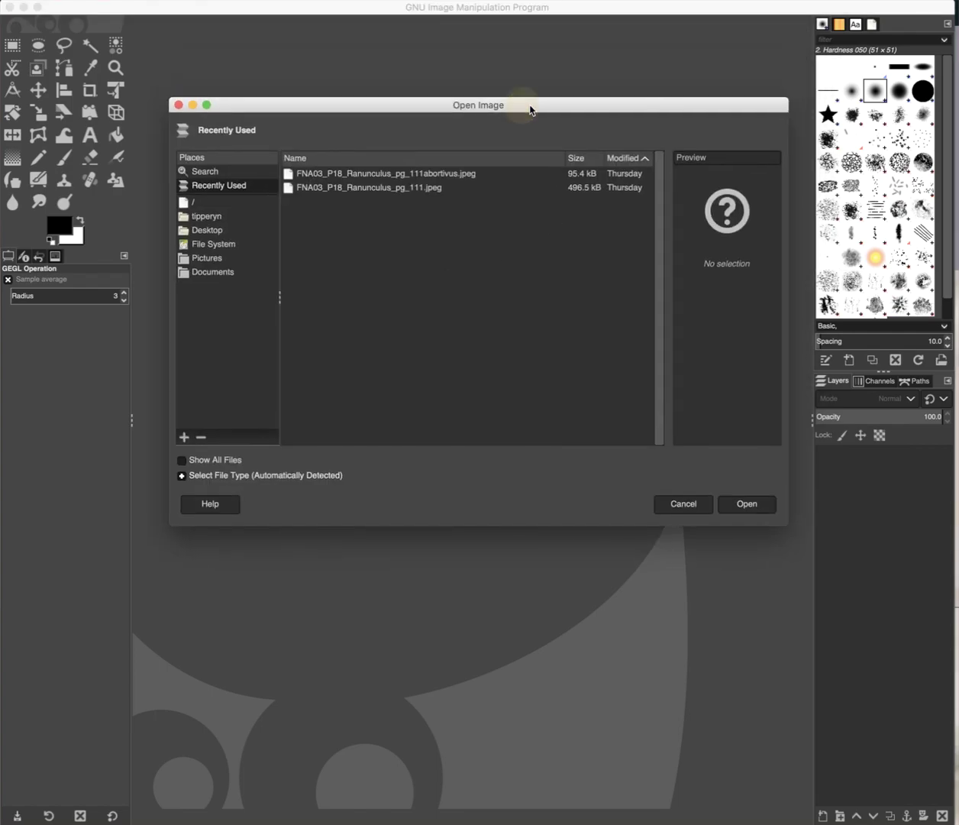
pyautogui.click(206, 216)
pyautogui.doubleClick(325, 228)
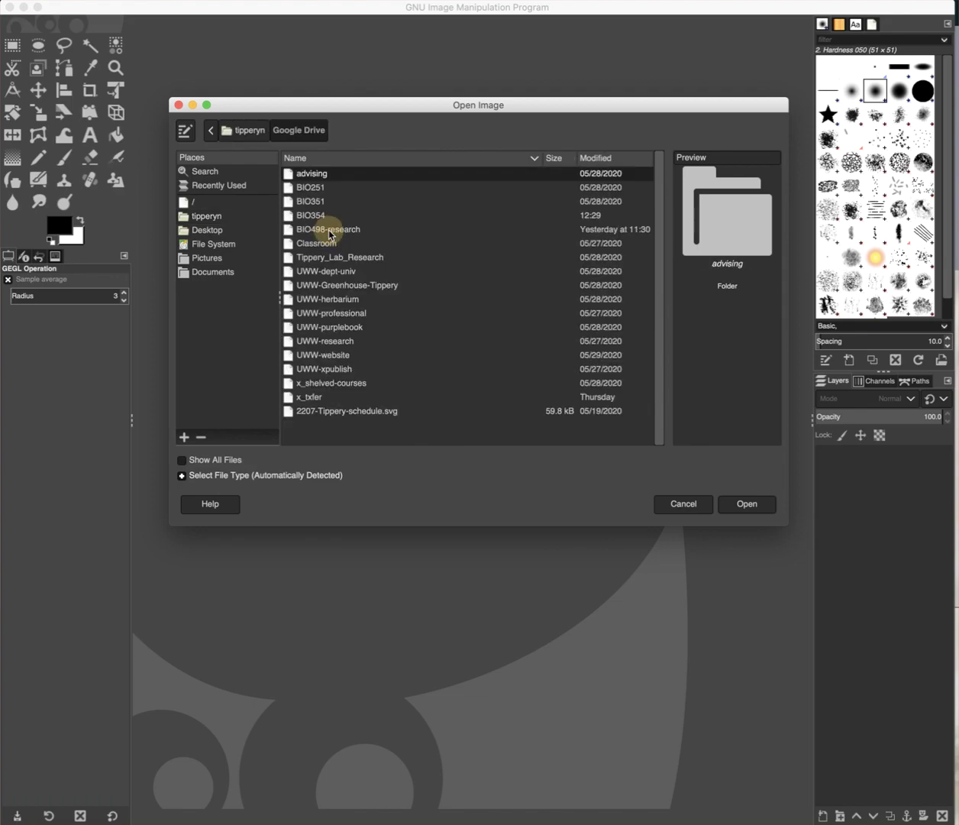
pyautogui.doubleClick(326, 221)
pyautogui.scroll(-10, 376, 281)
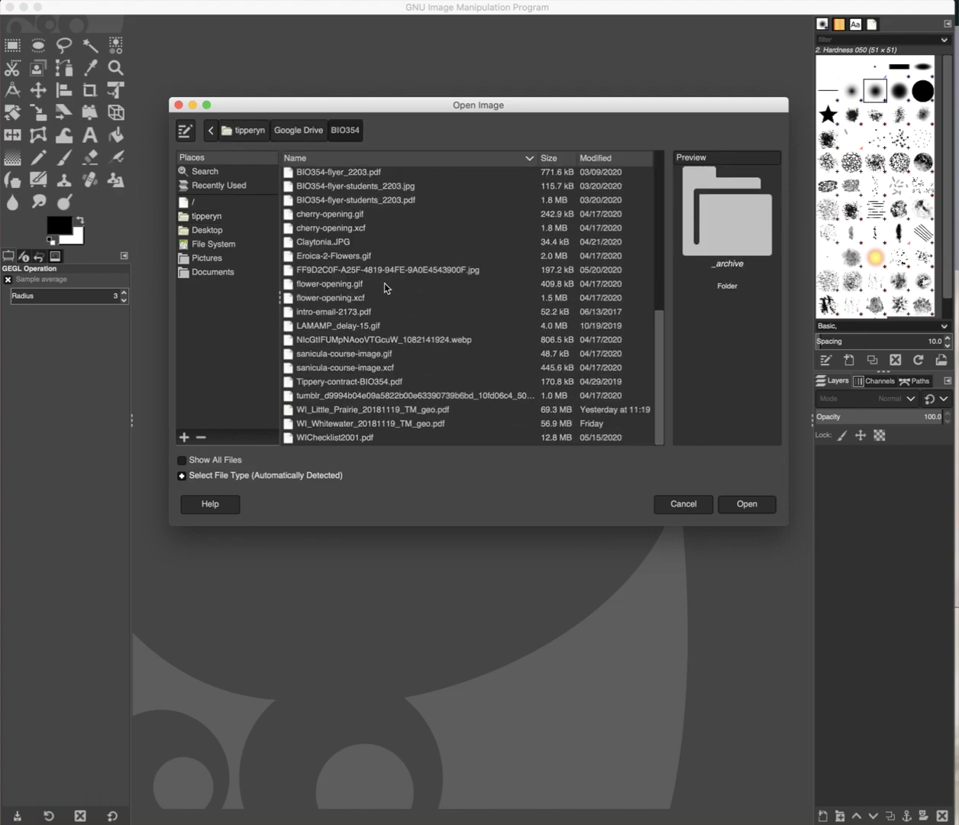
pyautogui.click(419, 423)
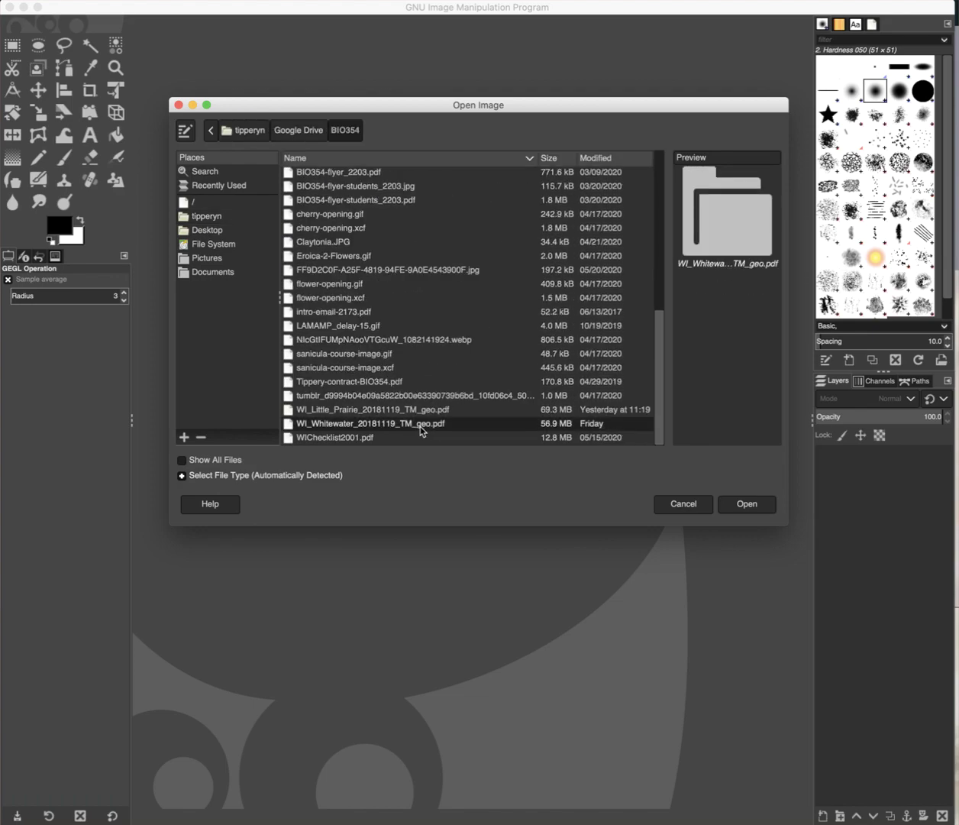
pyautogui.click(759, 509)
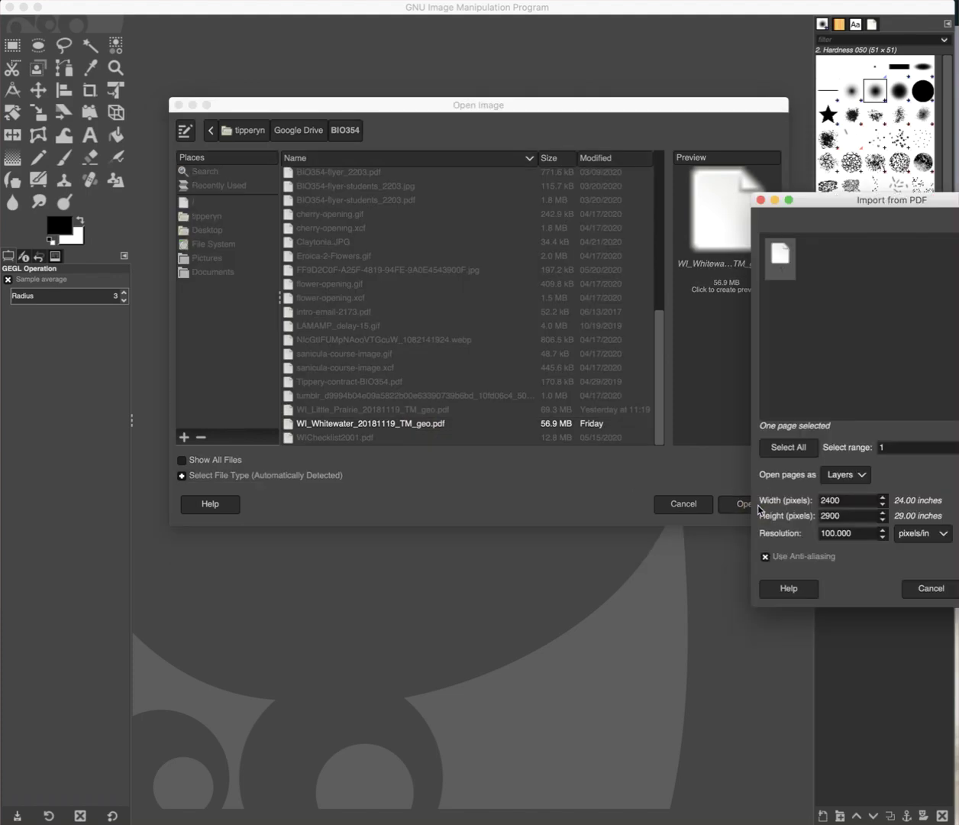
# Import the PDF map page at 200 pixels/in as a 4800 × 5800 pixel image.
pyautogui.moveTo(933, 201); pyautogui.dragTo(634, 221)
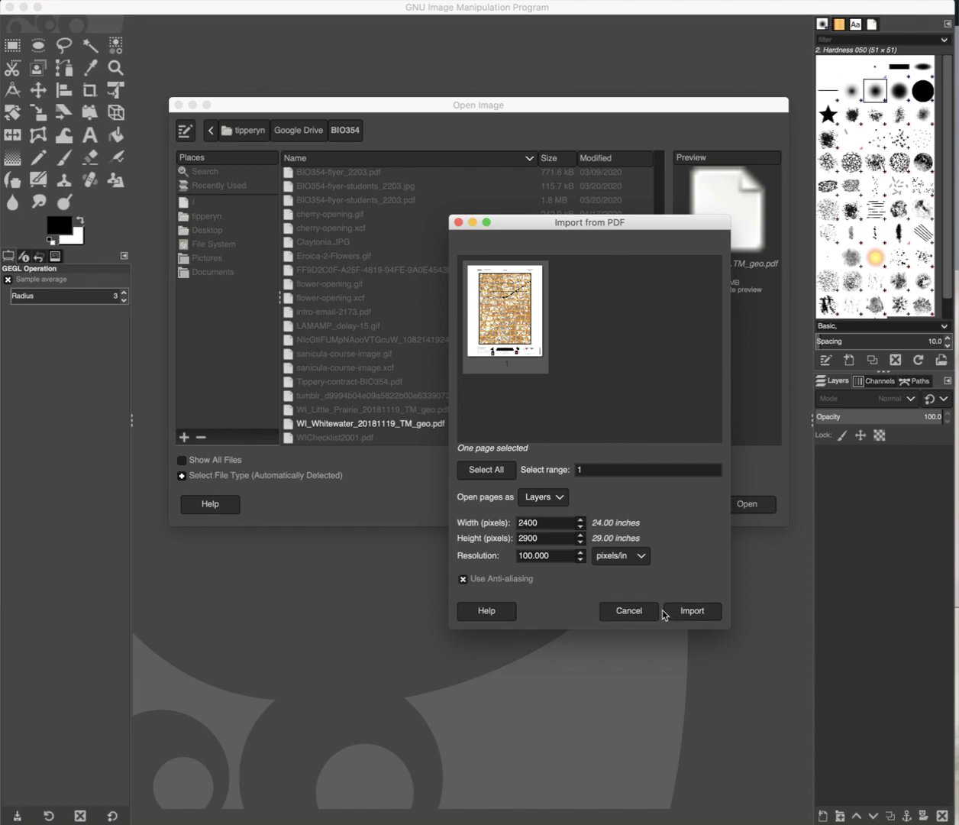
pyautogui.doubleClick(517, 554)
pyautogui.write('300')
pyautogui.press('Tab')
pyautogui.click(707, 618)
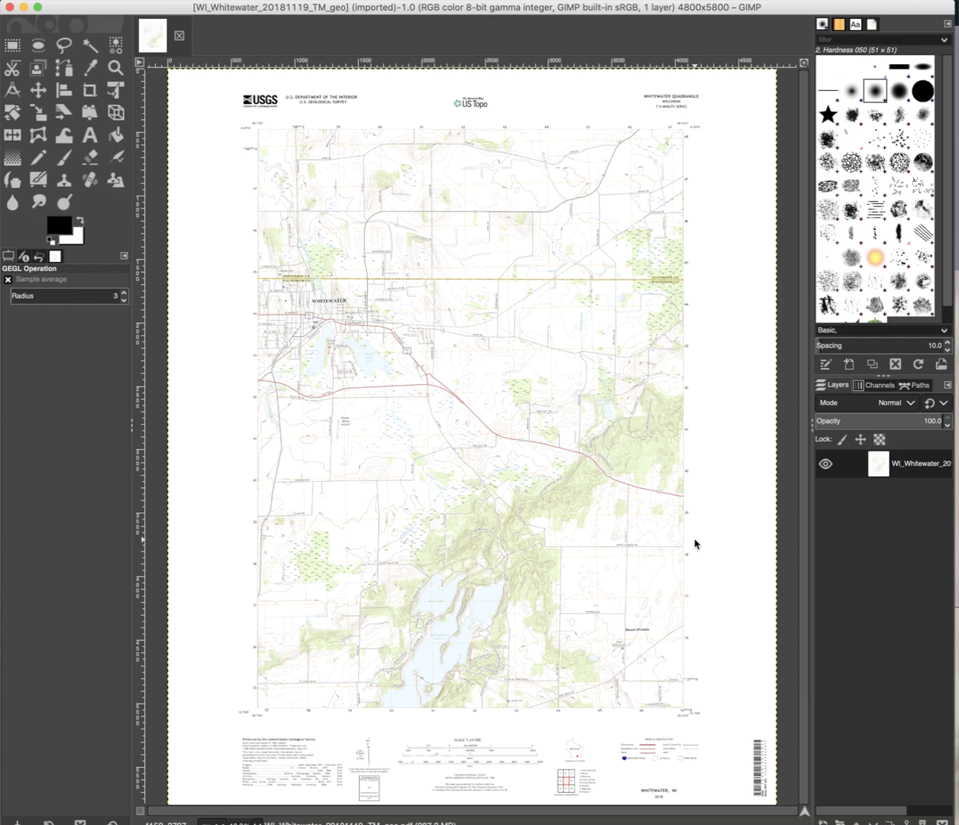
# Zoom in close on the topo map's contour lines, then zoom back out to a wider view.
pyautogui.press('1')
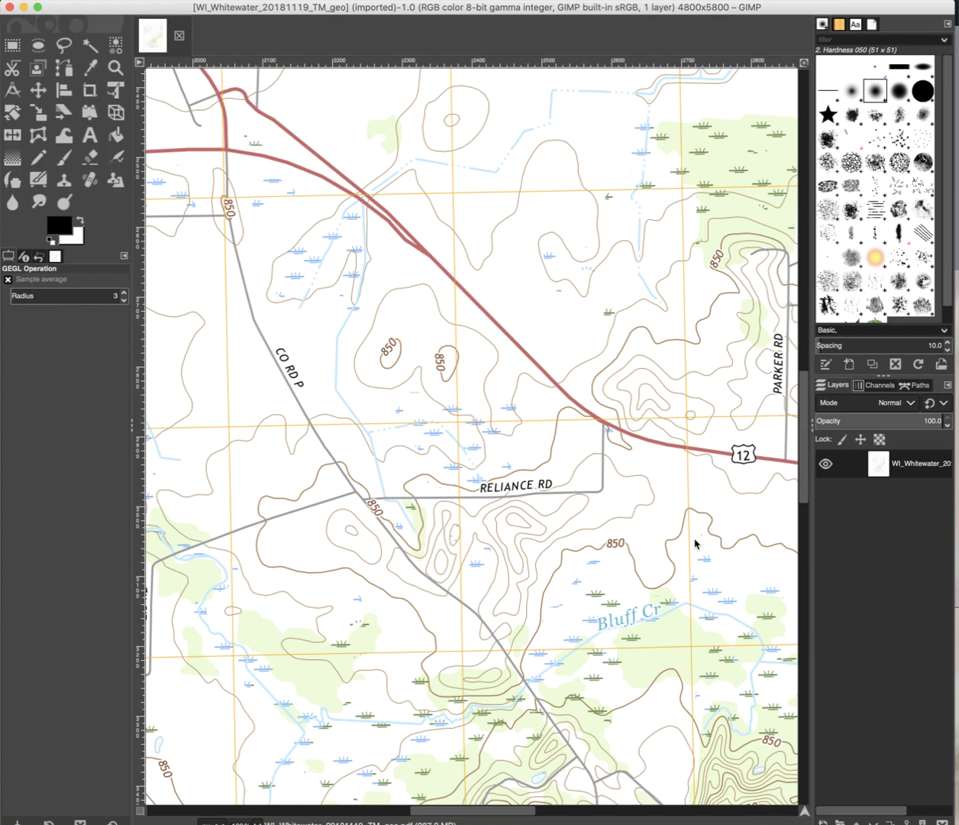
pyautogui.keyDown('ctrl'); pyautogui.scroll(10, 695, 543); pyautogui.keyUp('ctrl')
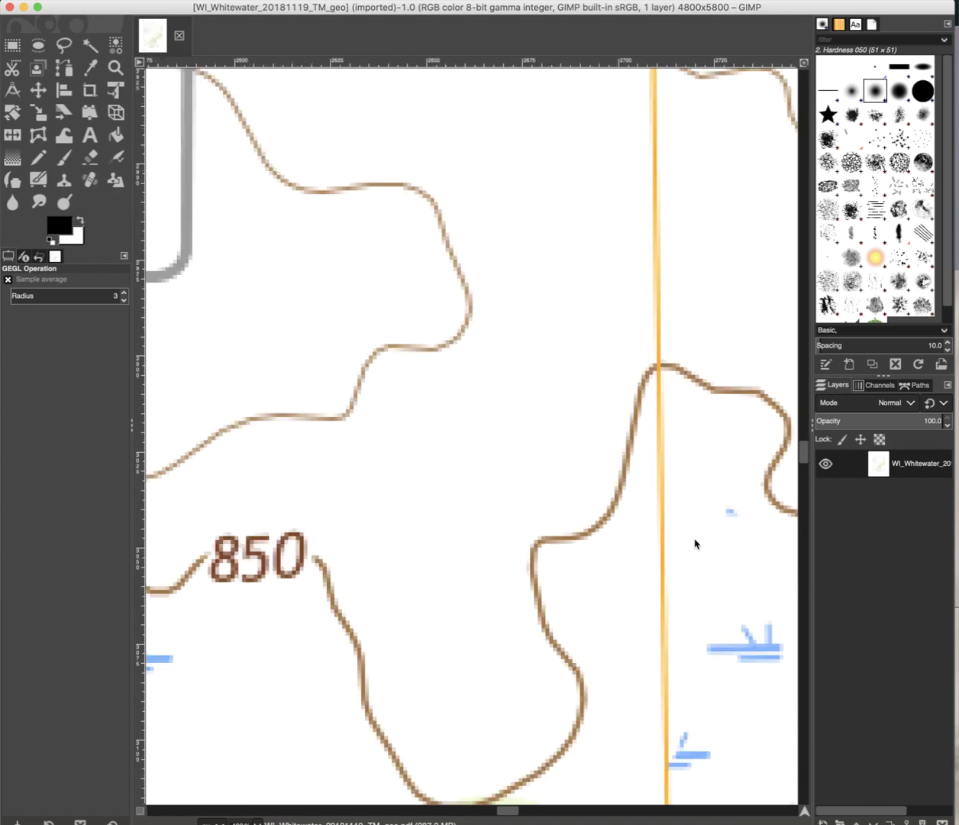
pyautogui.keyDown('ctrl'); pyautogui.scroll(3, 695, 543); pyautogui.keyUp('ctrl')
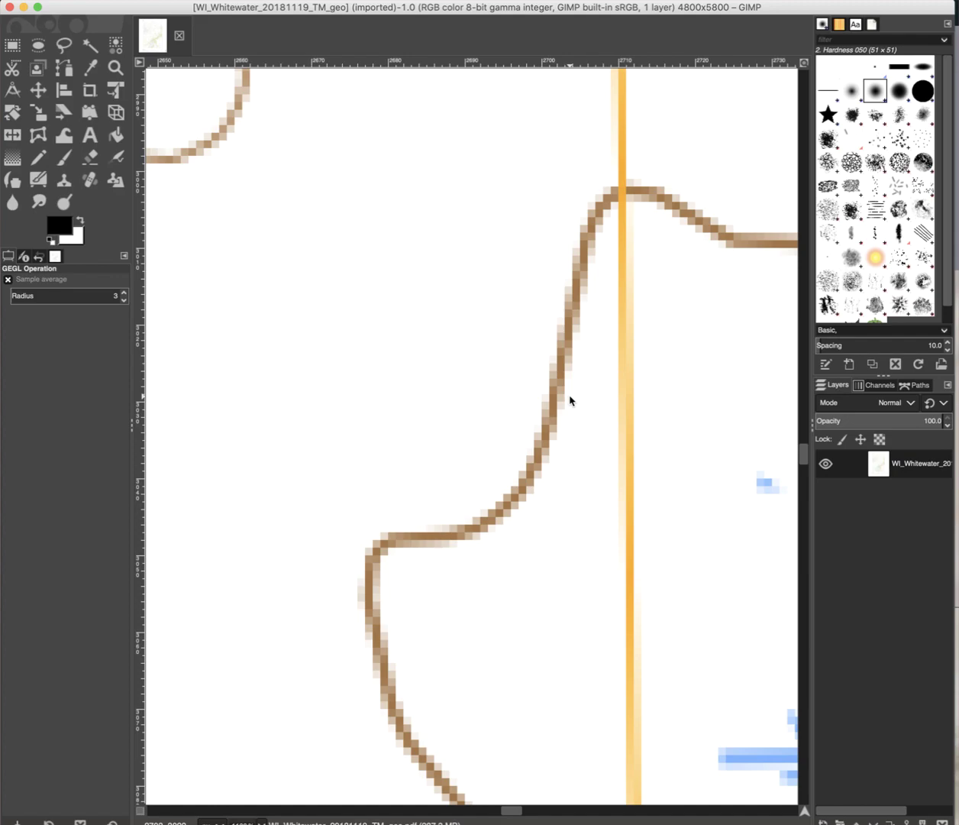
pyautogui.keyDown('ctrl'); pyautogui.scroll(-7, 570, 400); pyautogui.keyUp('ctrl')
pyautogui.keyDown('ctrl'); pyautogui.scroll(-2, 570, 400); pyautogui.keyUp('ctrl')
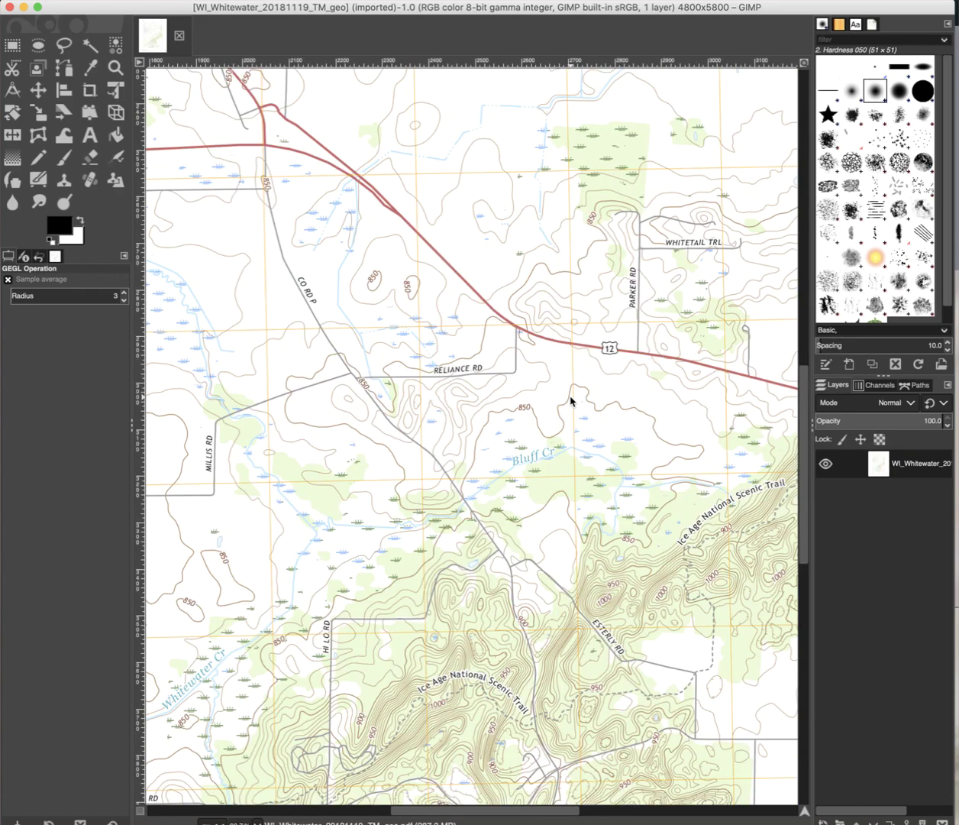
pyautogui.keyDown('ctrl'); pyautogui.scroll(-2, 570, 400); pyautogui.keyUp('ctrl')
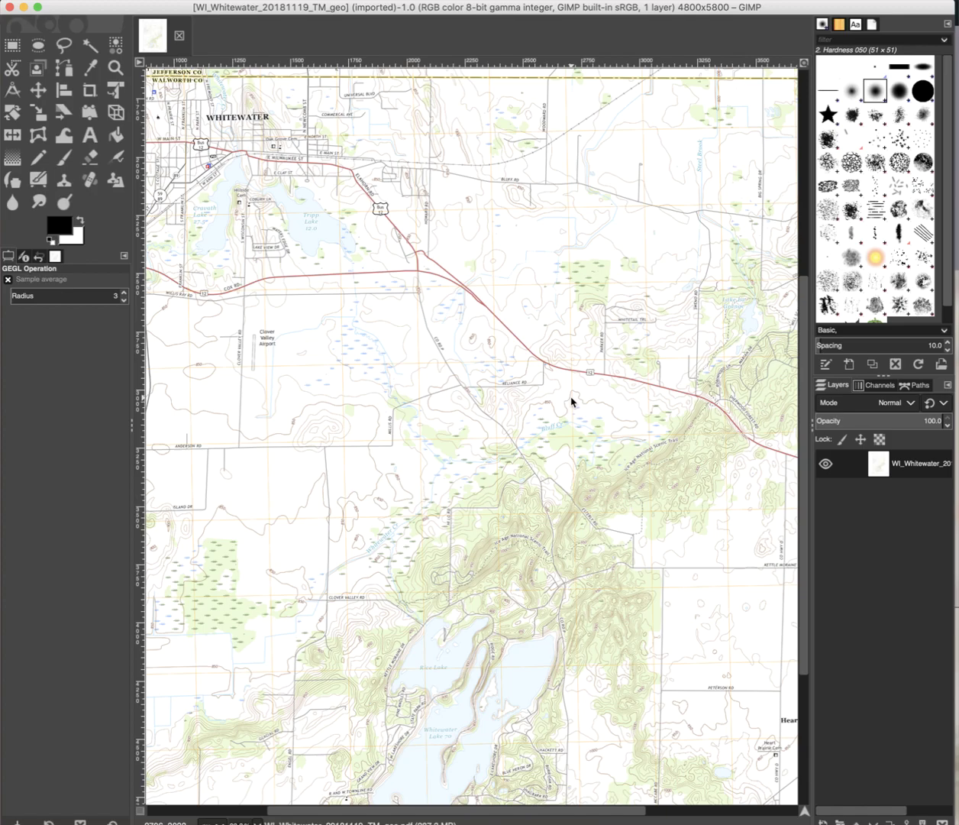
# Pan and zoom the map to center on Whitewater Creek near the Jefferson–Walworth county line.
pyautogui.scroll(10, 570, 400)
pyautogui.hscroll(-5, 570, 400)
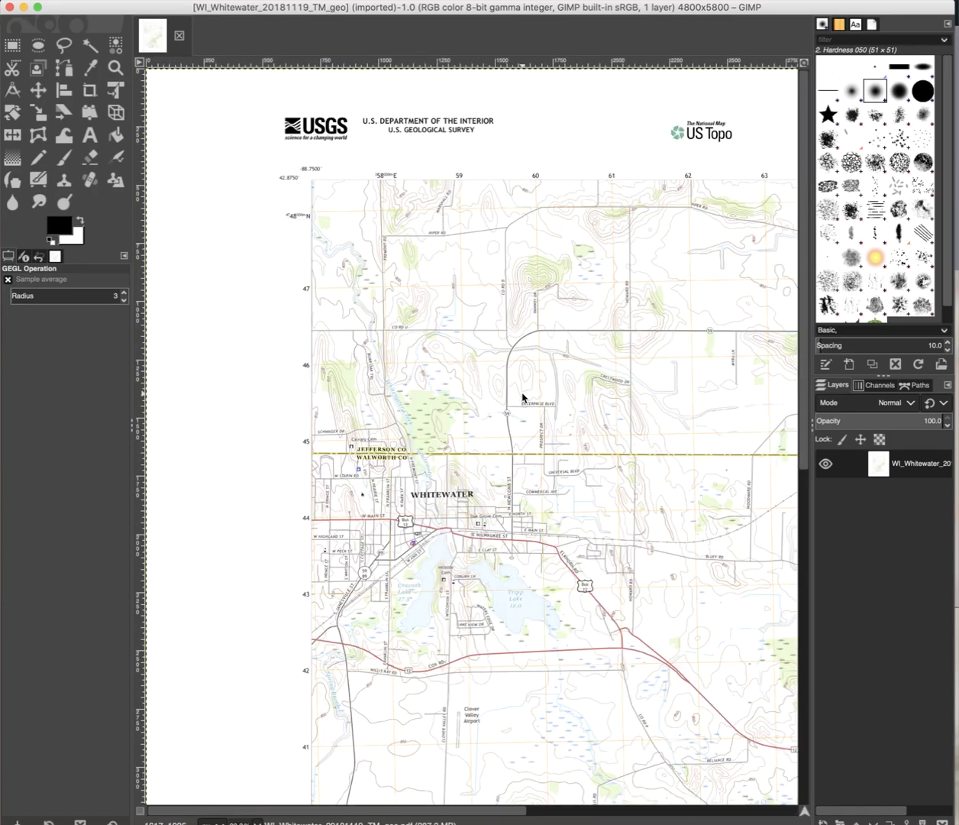
pyautogui.keyDown('ctrl'); pyautogui.scroll(3, 522, 396); pyautogui.keyUp('ctrl')
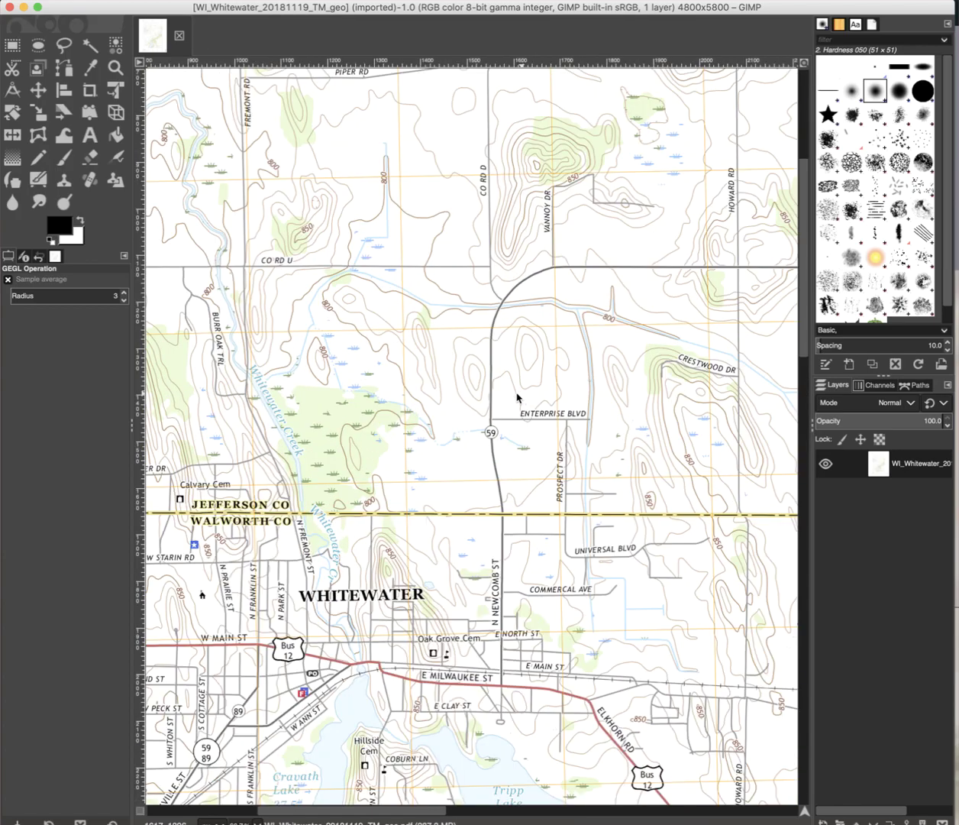
pyautogui.hscroll(-3, 443, 391)
pyautogui.keyDown('ctrl'); pyautogui.scroll(2, 444, 392); pyautogui.keyUp('ctrl')
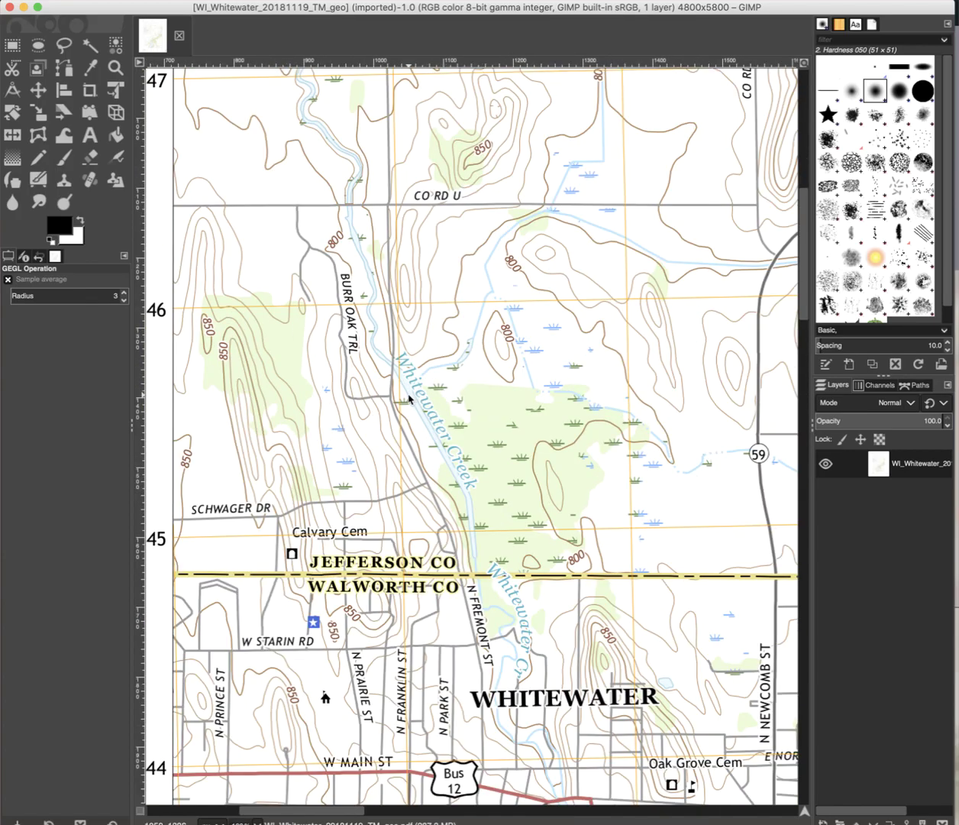
pyautogui.hscroll(-5, 408, 396)
pyautogui.hscroll(3, 408, 397)
pyautogui.keyDown('ctrl'); pyautogui.scroll(2, 409, 398); pyautogui.keyUp('ctrl')
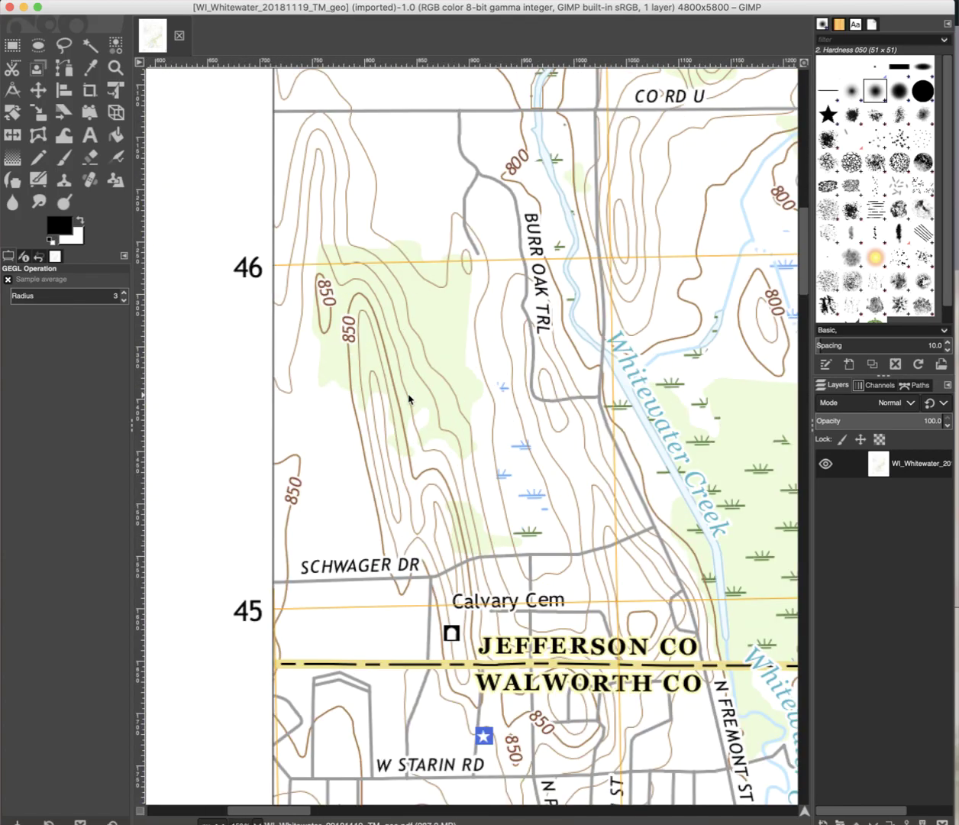
pyautogui.scroll(-5, 670, 475)
pyautogui.scroll(3, 670, 475)
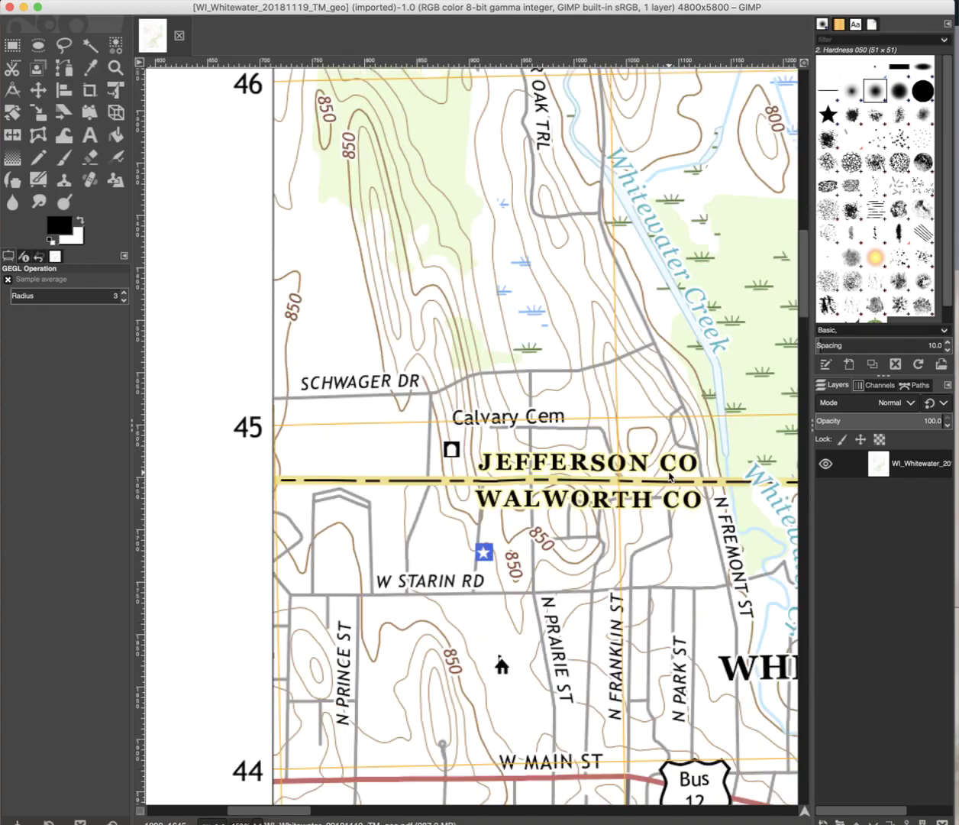
pyautogui.scroll(-3, 669, 474)
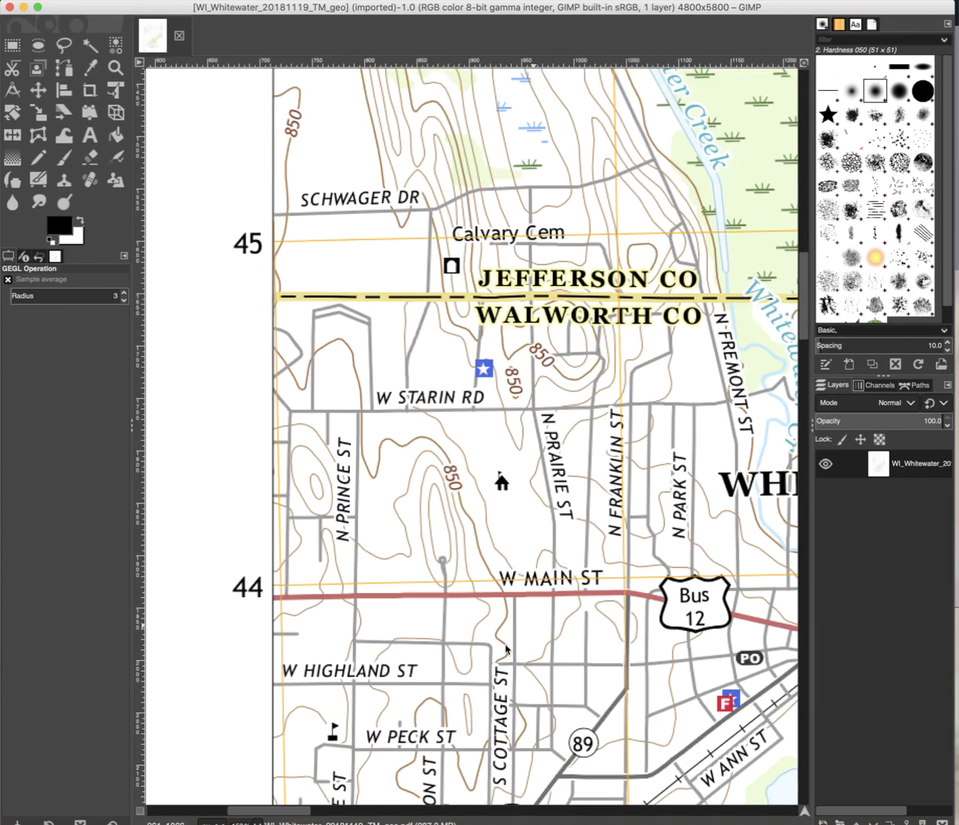
pyautogui.moveTo(299, 810); pyautogui.dragTo(323, 812)
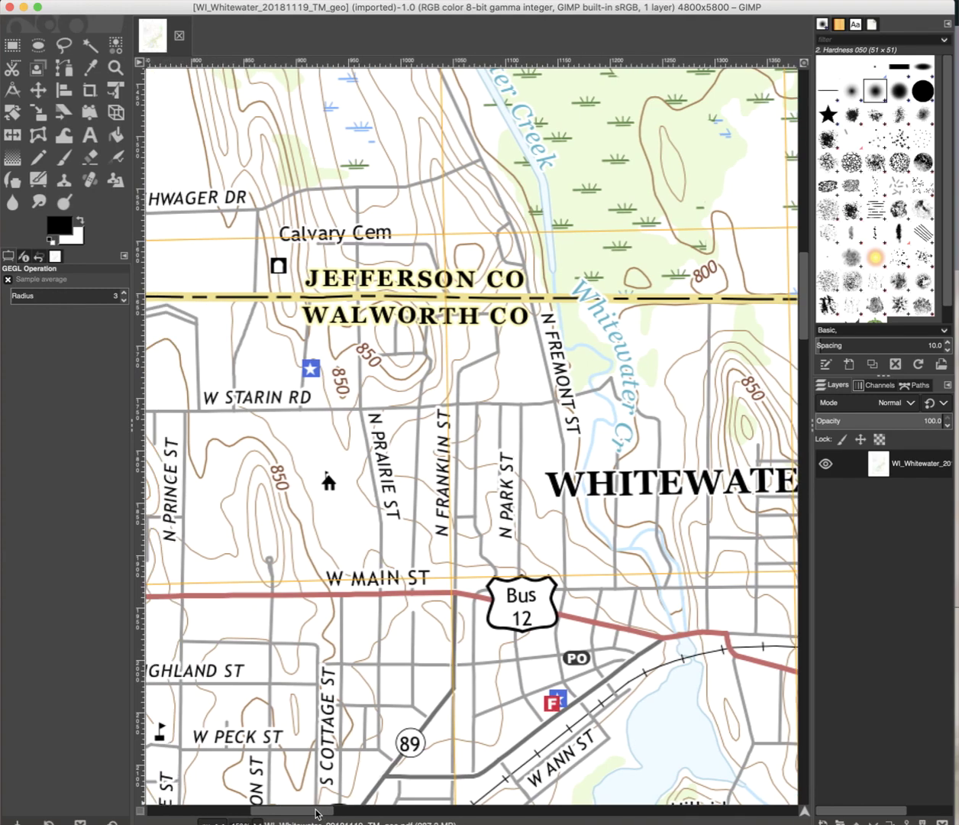
pyautogui.scroll(1, 803, 302)
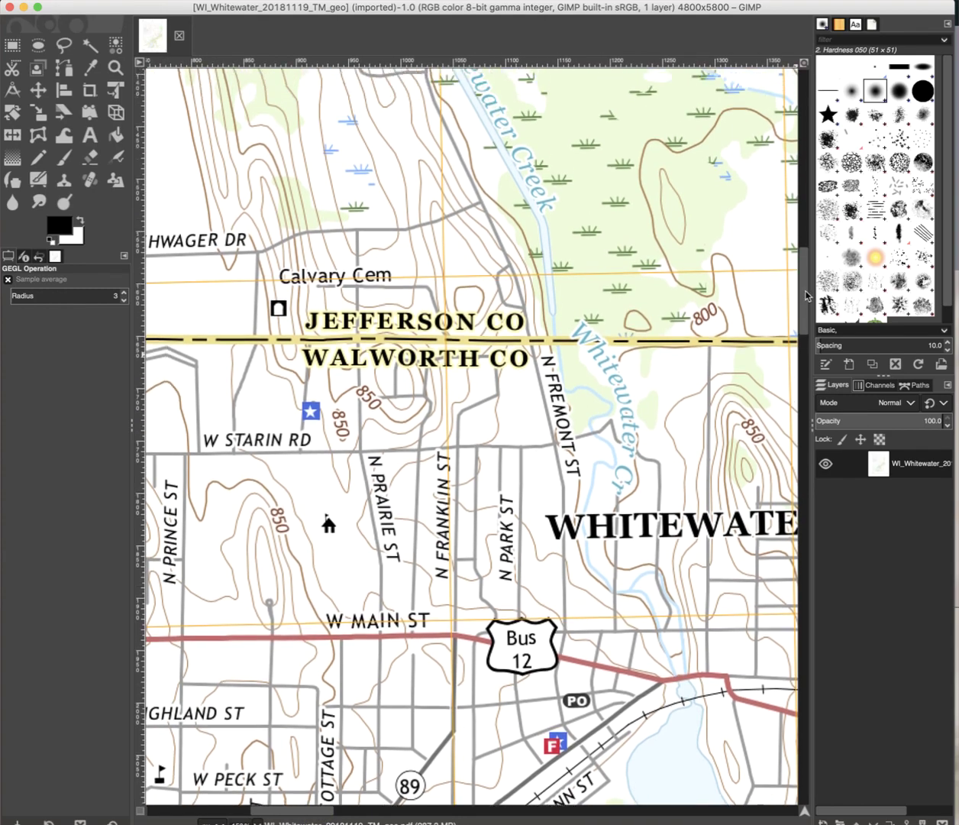
pyautogui.scroll(1, 806, 293)
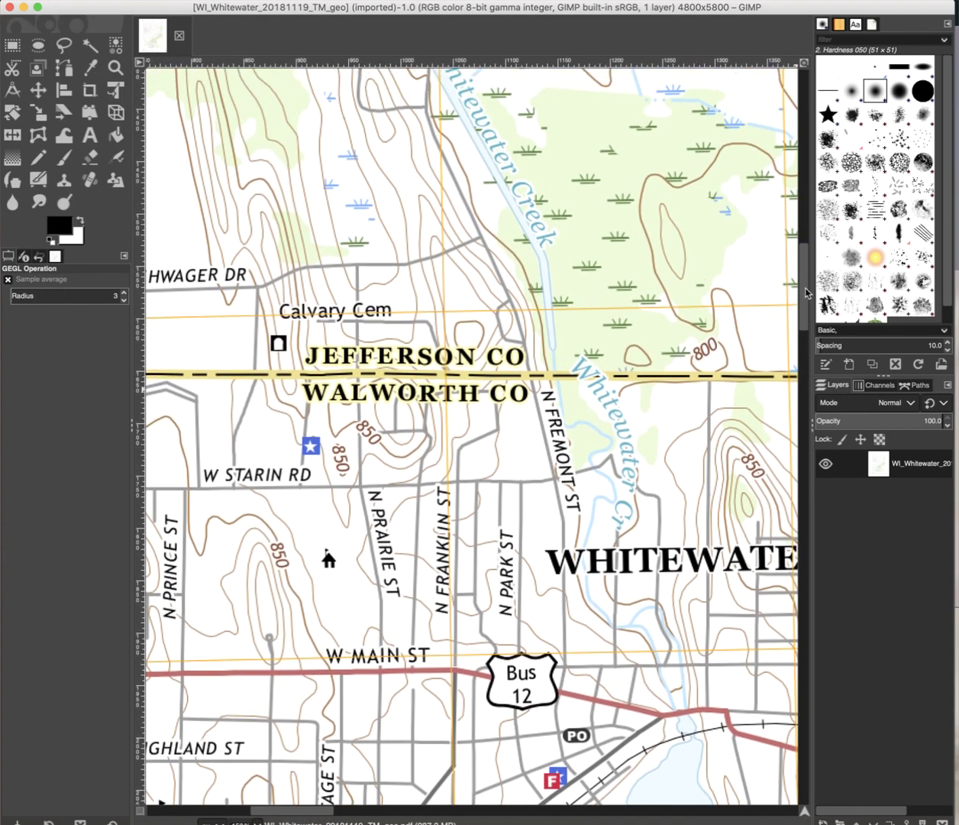
pyautogui.scroll(2, 806, 292)
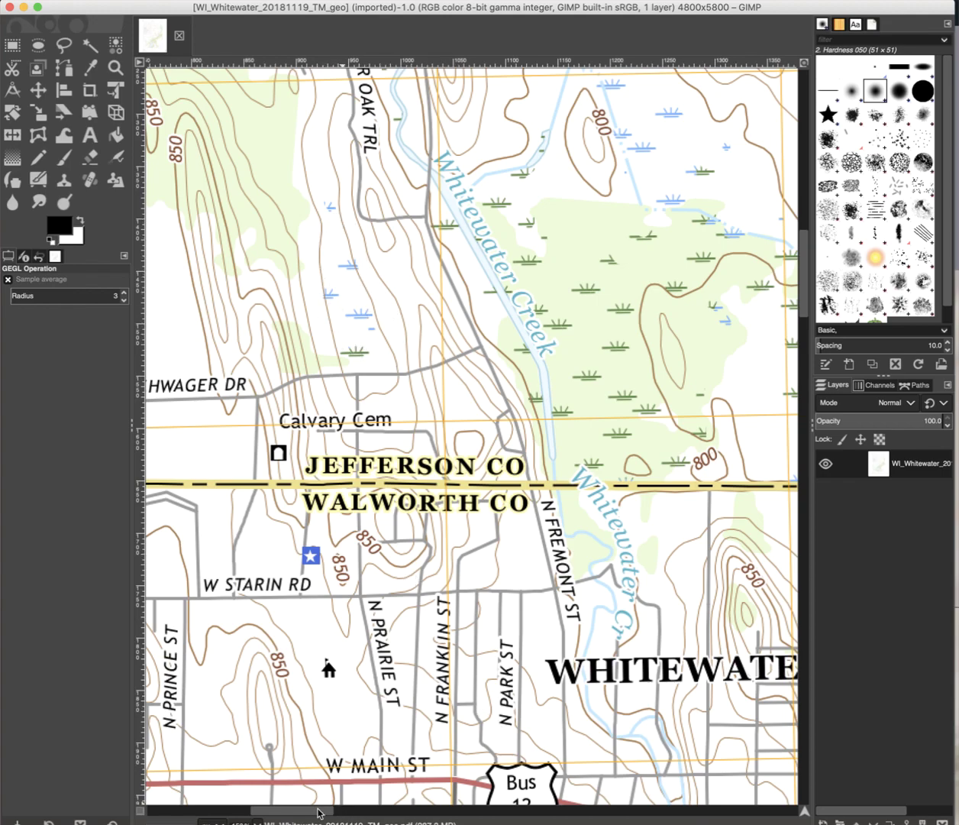
pyautogui.moveTo(319, 813); pyautogui.dragTo(308, 811)
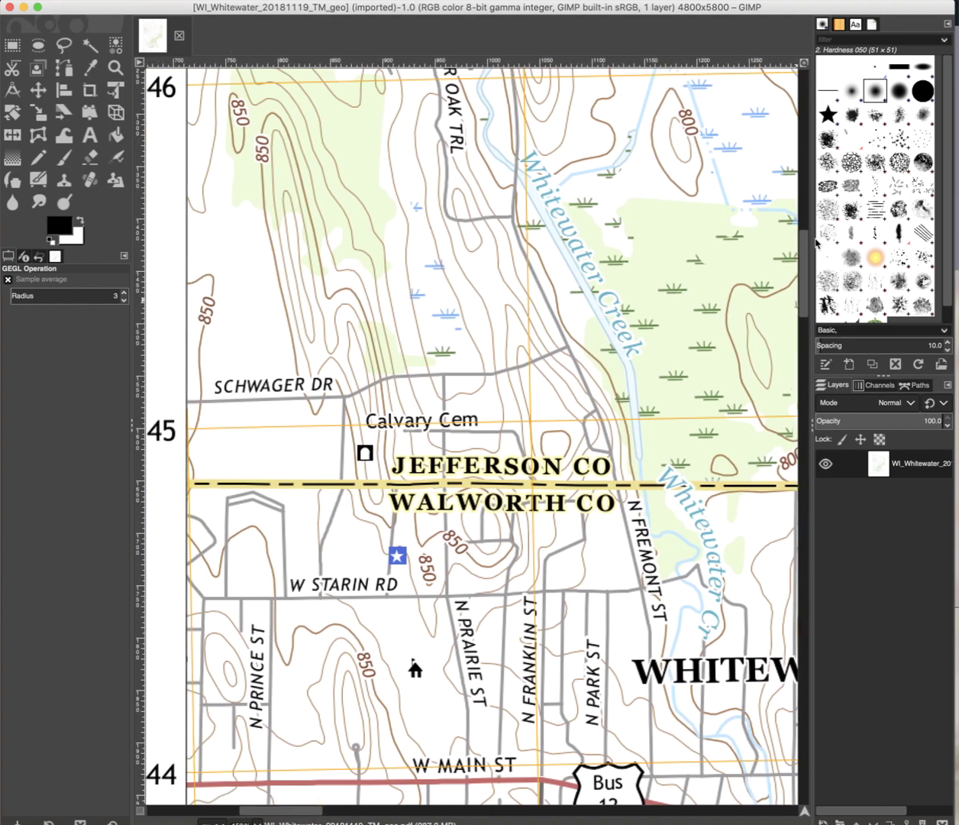
# Move the view north to show Burr Oak Trl, Calvary Cem and the 800–850 contours.
pyautogui.moveTo(805, 249); pyautogui.dragTo(807, 235)
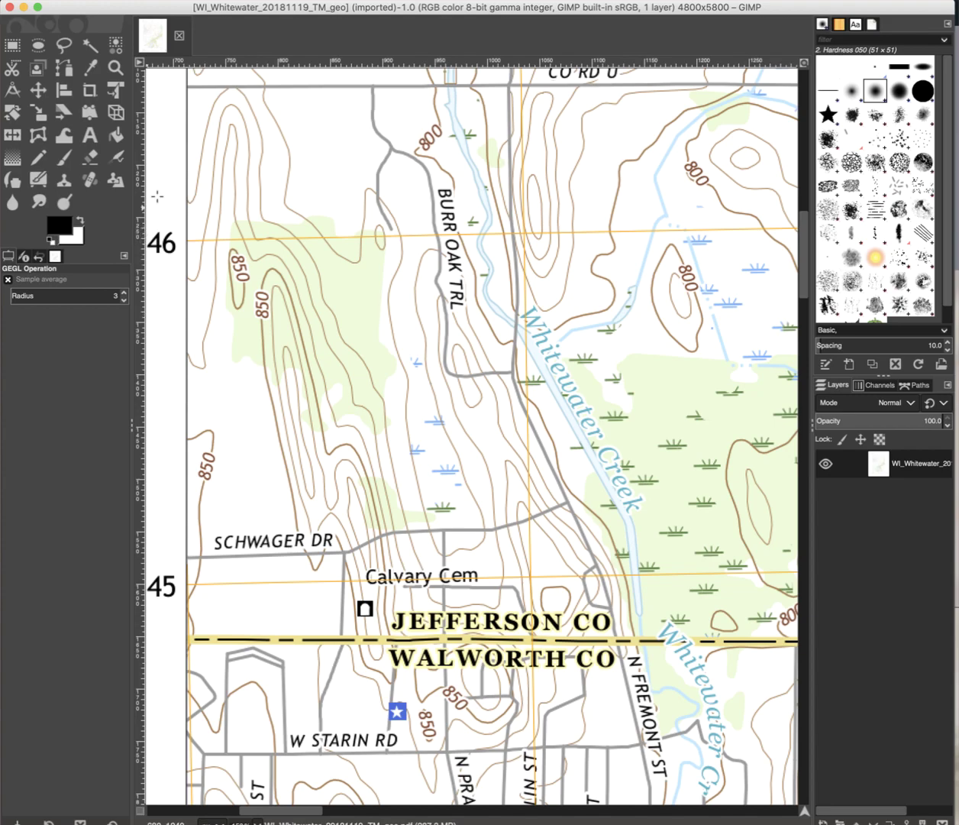
# Select the Paintbrush tool in the toolbox.
pyautogui.click(63, 161)
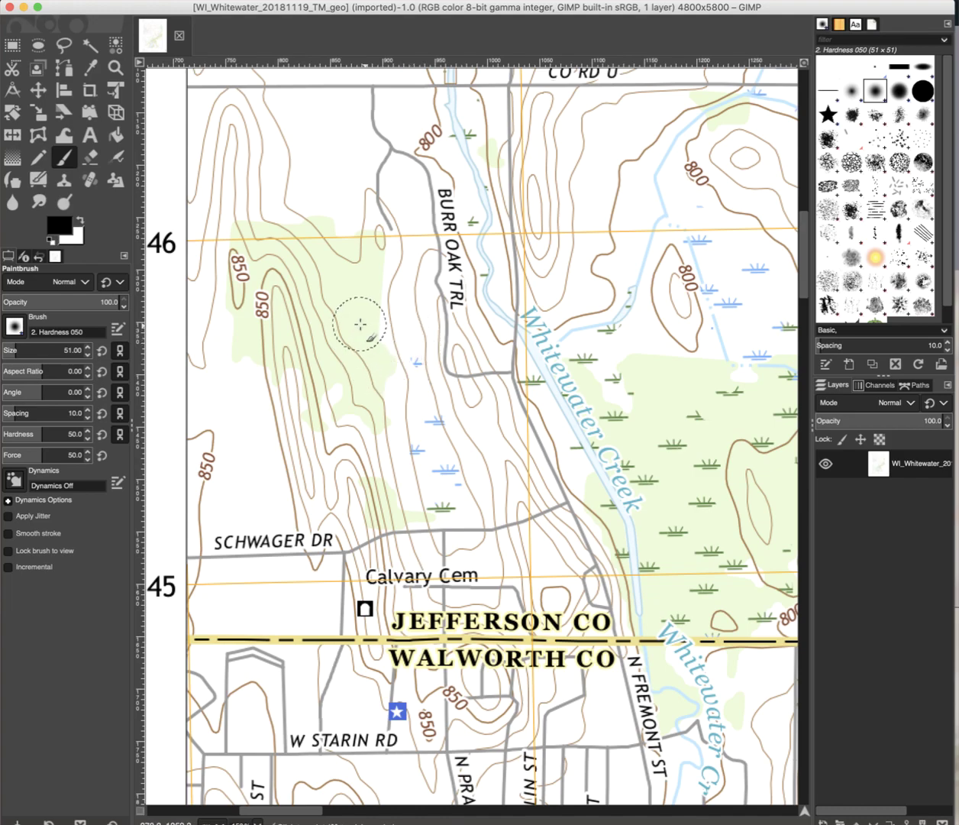
# Choose the 2. Hardness 100 brush, after briefly trying the Star brush.
pyautogui.click(15, 327)
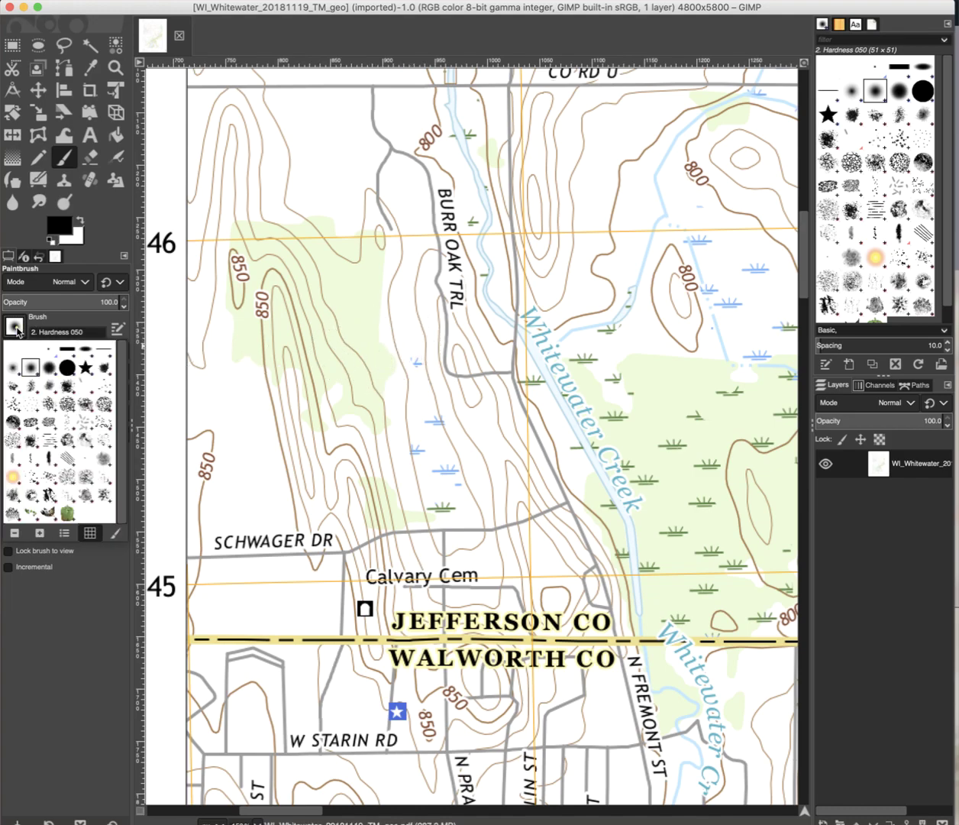
pyautogui.click(68, 368)
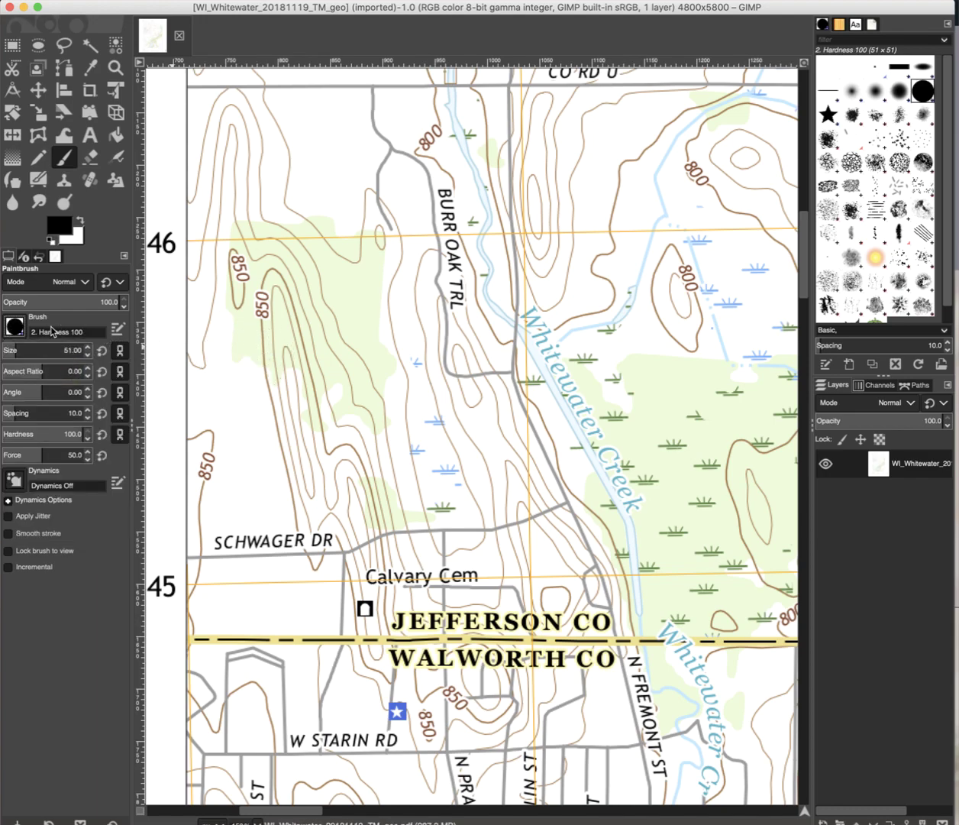
pyautogui.click(13, 327)
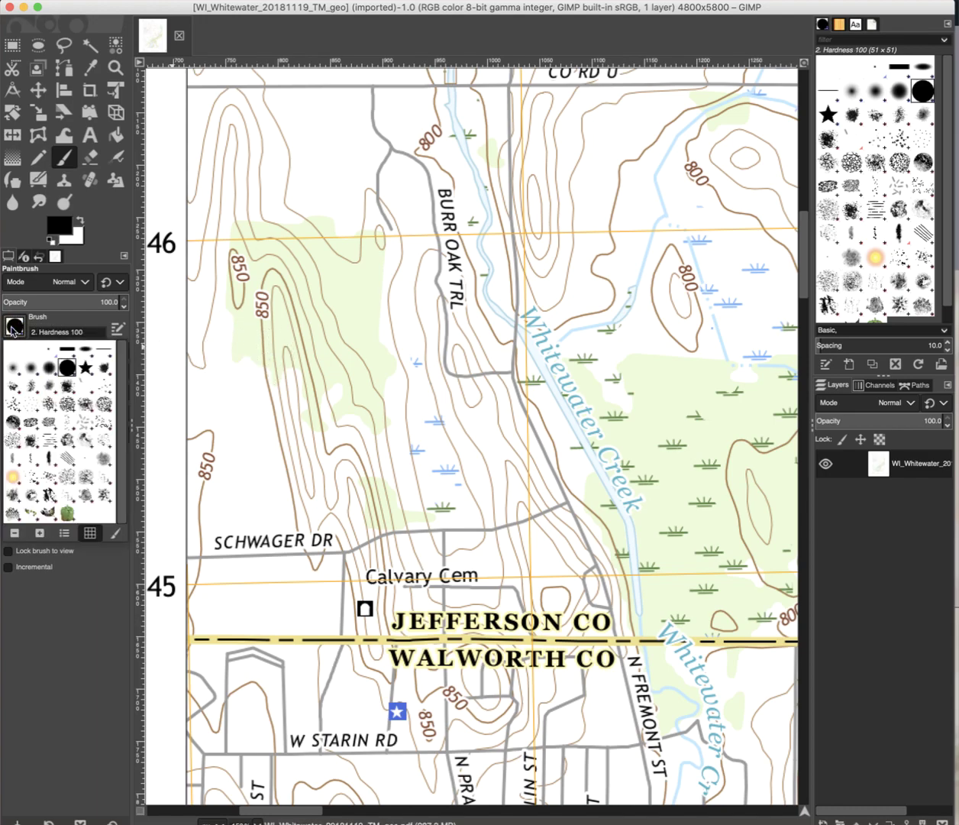
pyautogui.click(85, 367)
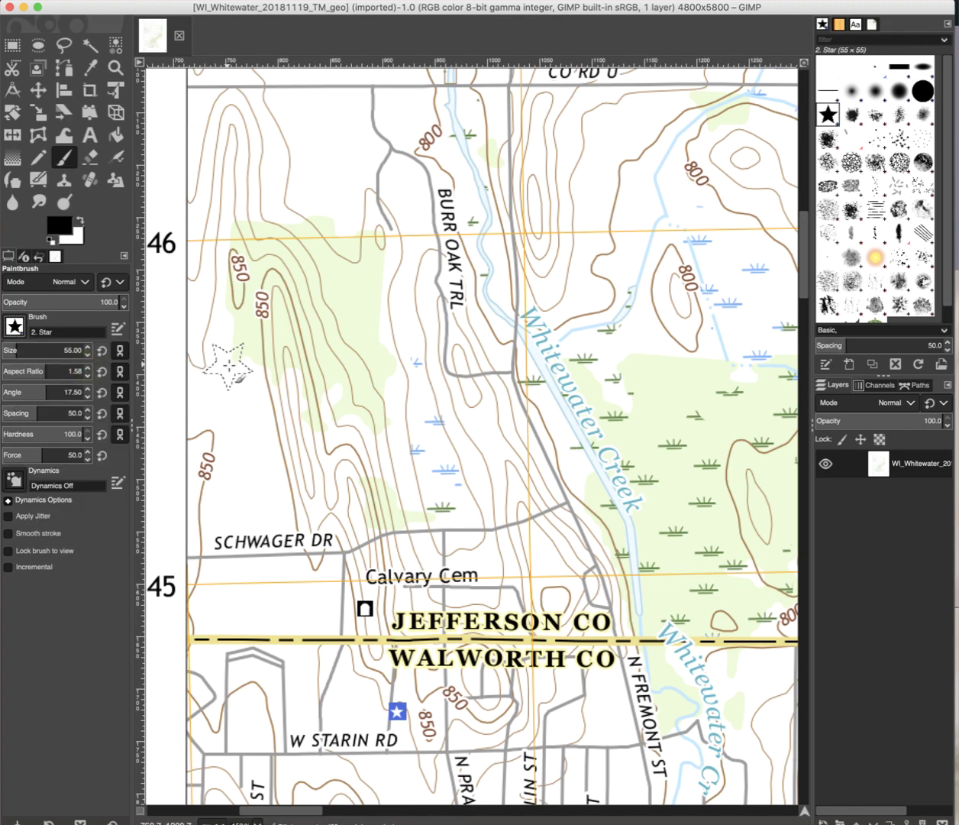
pyautogui.click(15, 331)
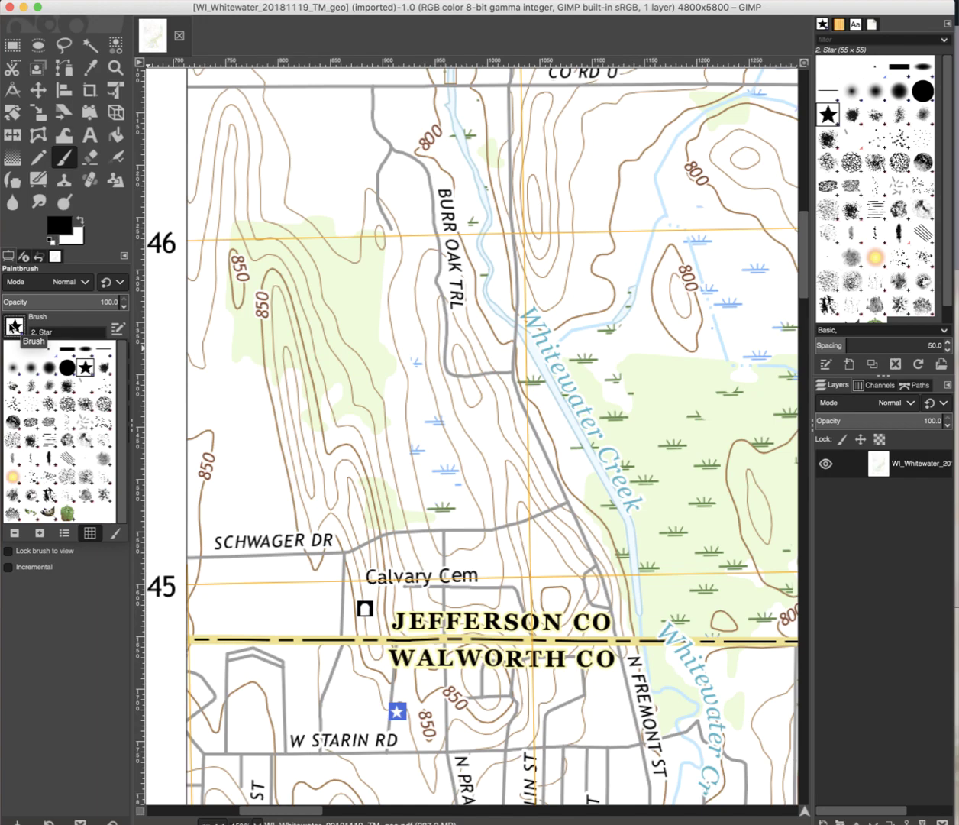
pyautogui.click(68, 369)
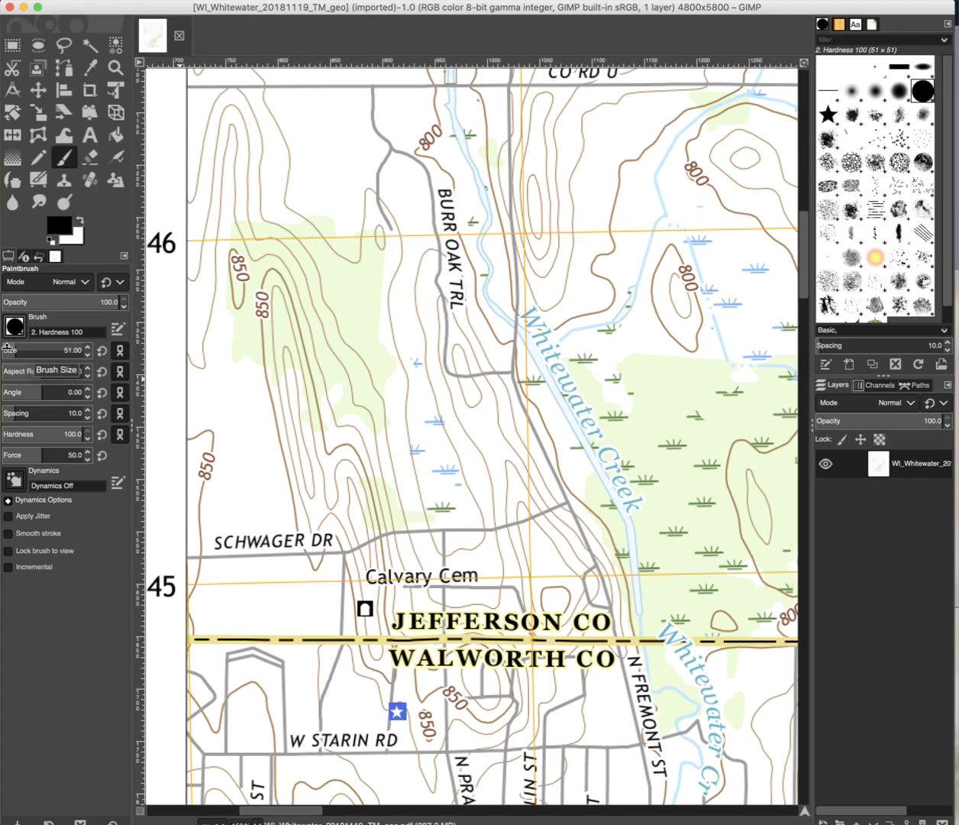
# Step the brush Size down through 12, 10 and 8 until it reads 6.00.
pyautogui.click(8, 347)
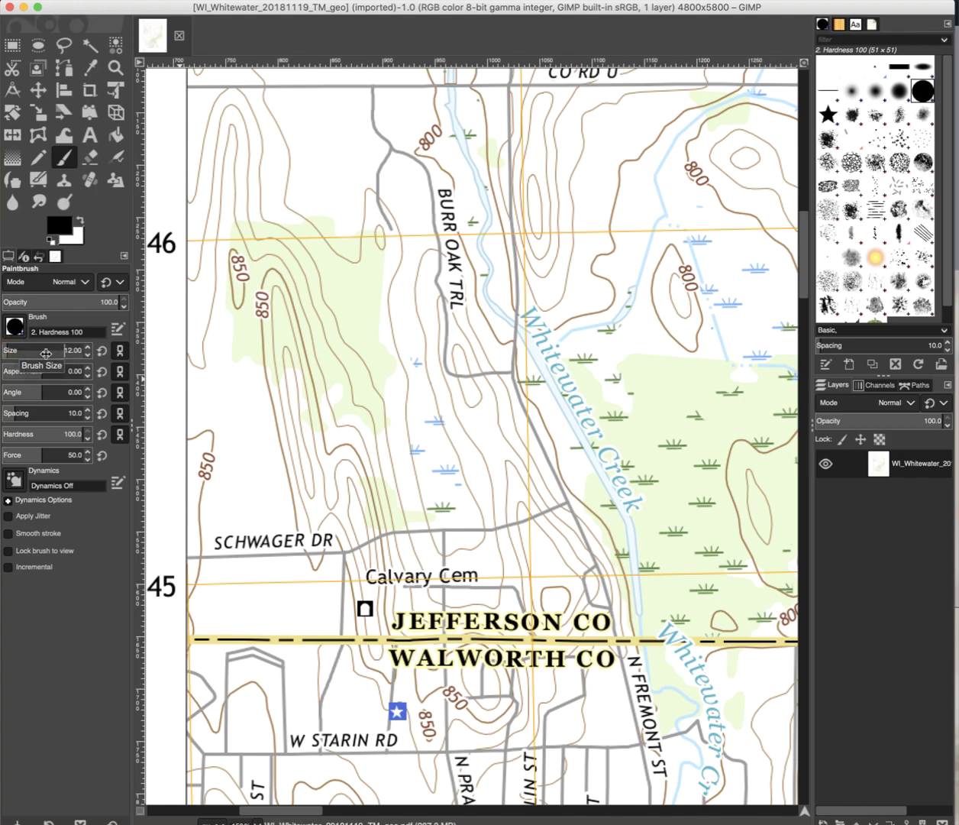
pyautogui.click(89, 355)
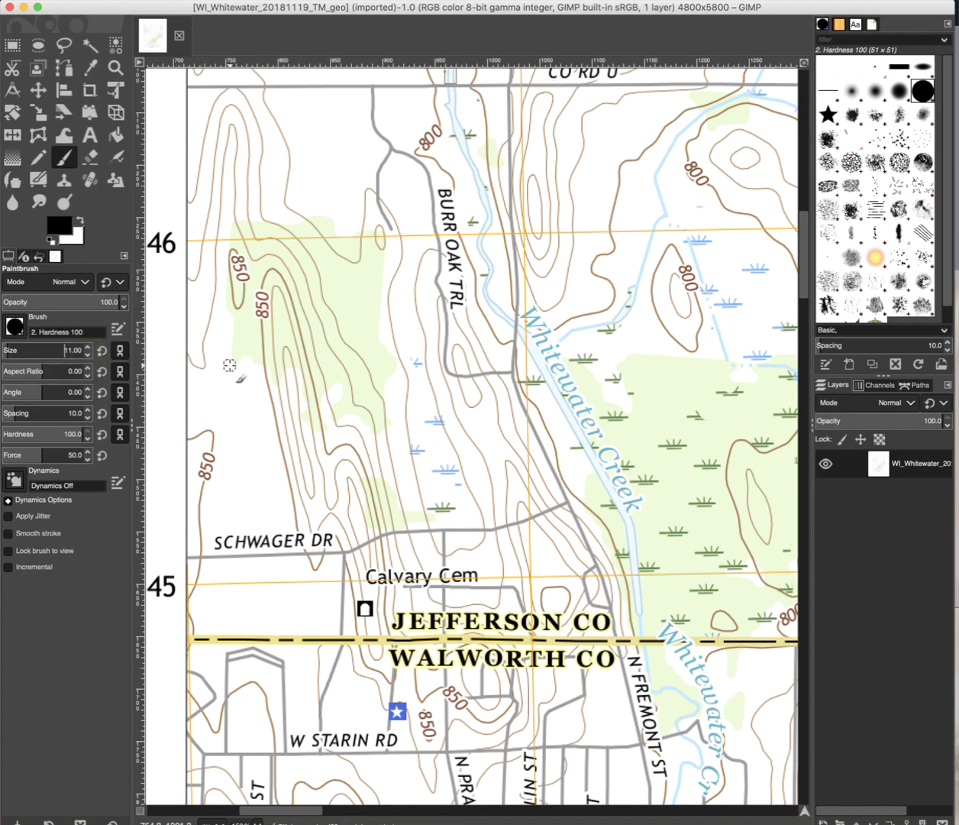
pyautogui.click(89, 355)
pyautogui.click(89, 355)
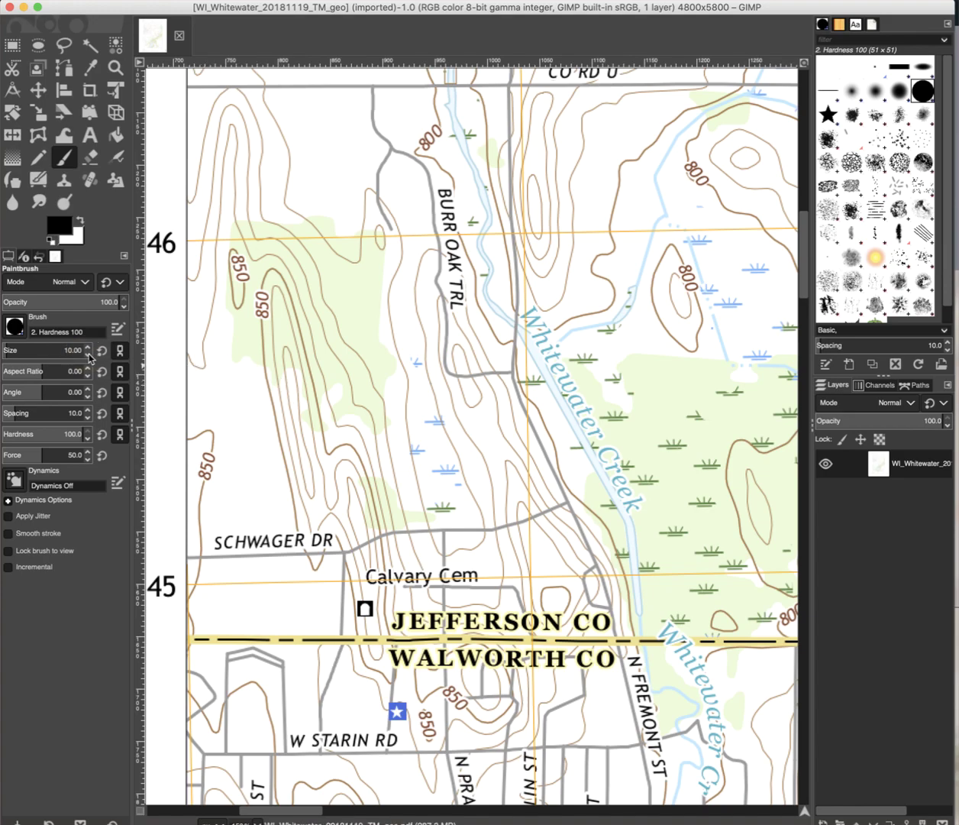
pyautogui.click(88, 355)
pyautogui.click(88, 355)
pyautogui.click(88, 355)
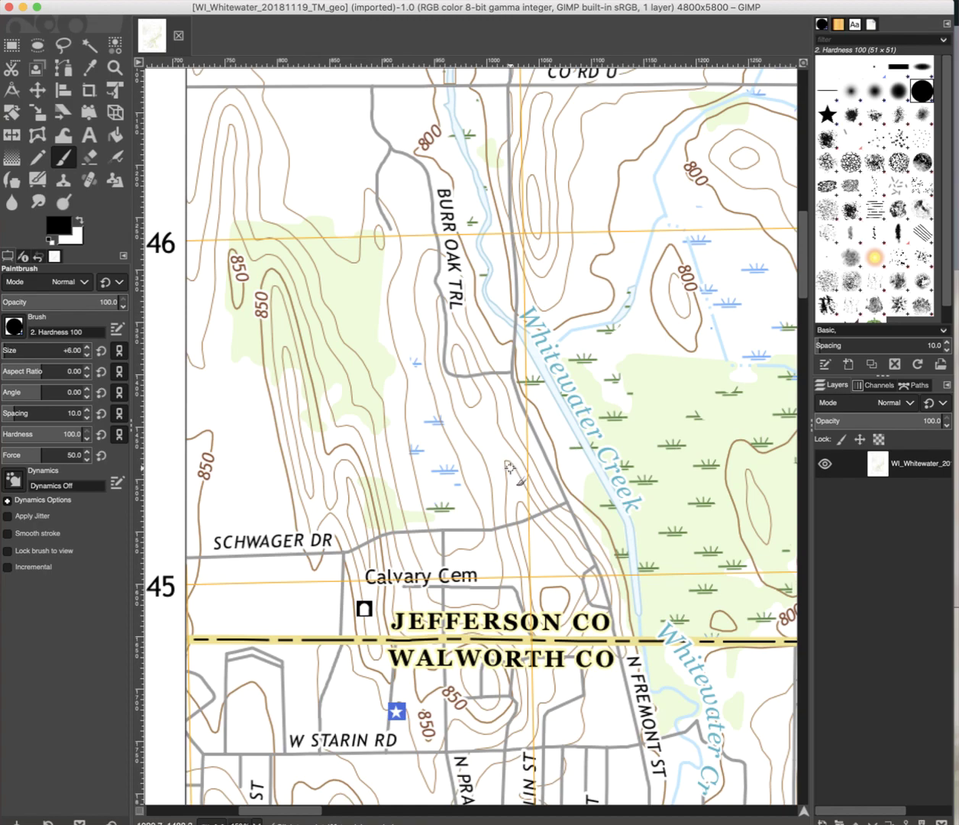
# Paint a straight black line westward north of Schwager Dr and dot survey points along it.
pyautogui.click(510, 467)
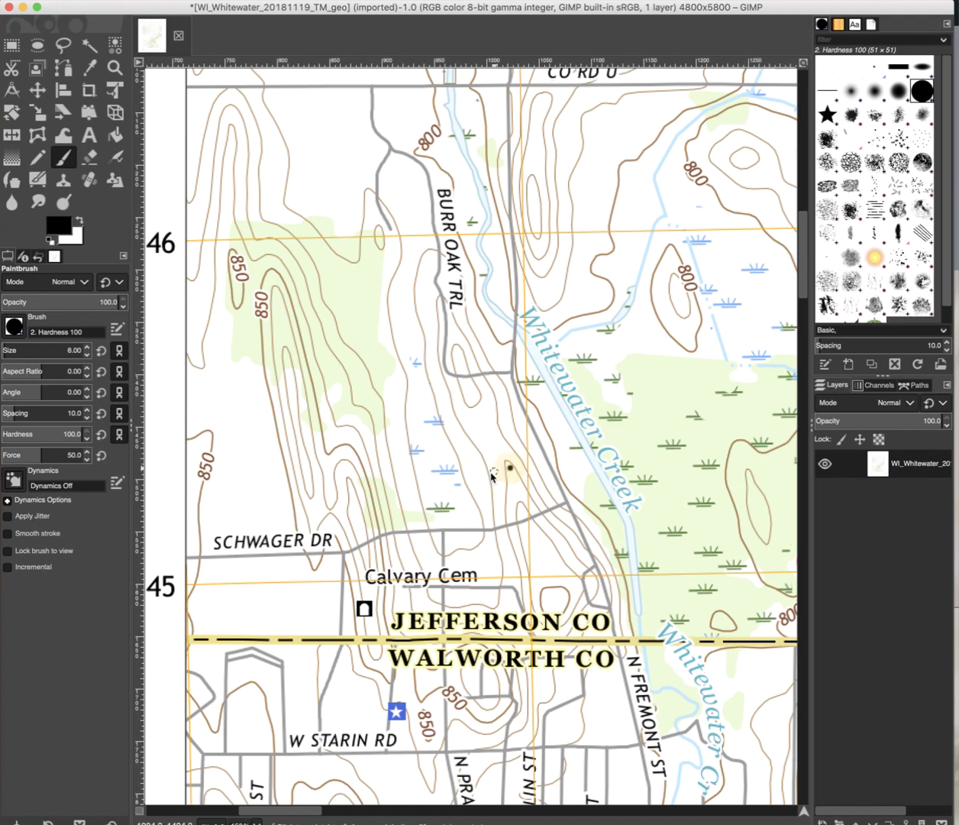
pyautogui.keyDown('shift'); pyautogui.click(451, 483); pyautogui.keyUp('shift')
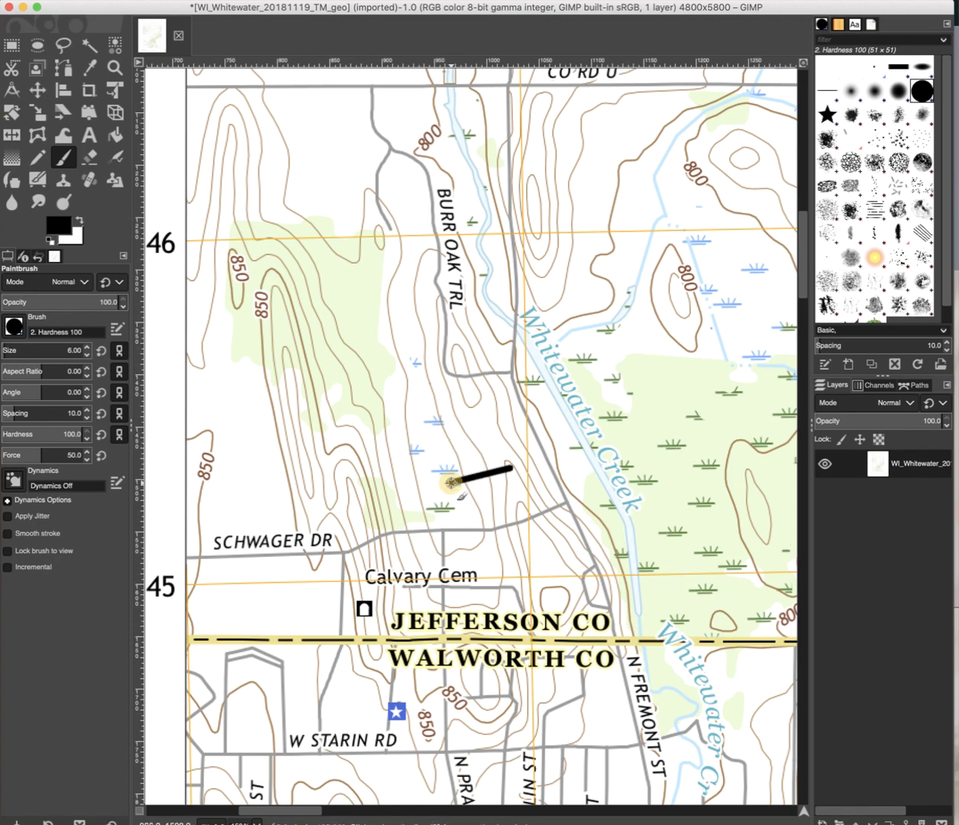
pyautogui.click(501, 463)
pyautogui.click(492, 464)
pyautogui.click(483, 464)
pyautogui.click(478, 466)
pyautogui.click(472, 467)
pyautogui.click(467, 469)
pyautogui.click(460, 471)
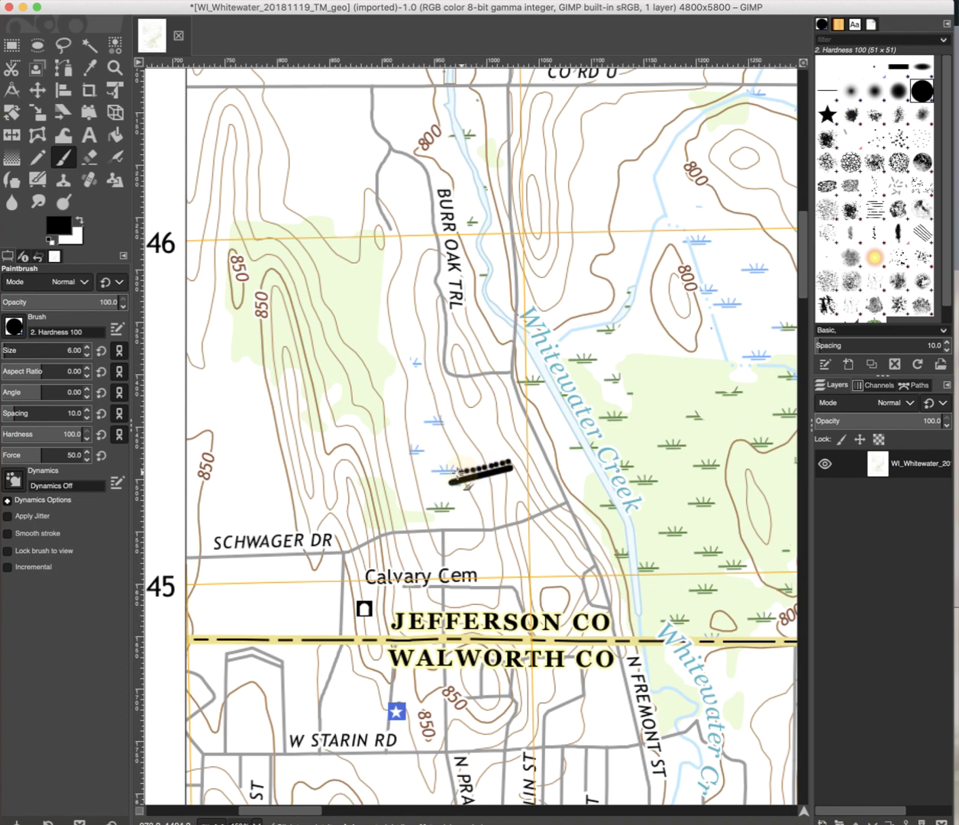
pyautogui.click(456, 473)
pyautogui.click(452, 475)
# Open Google Maps in a new Chrome tab and frame the Whitewater Nature Preserve.
pyautogui.press('super+Tab')
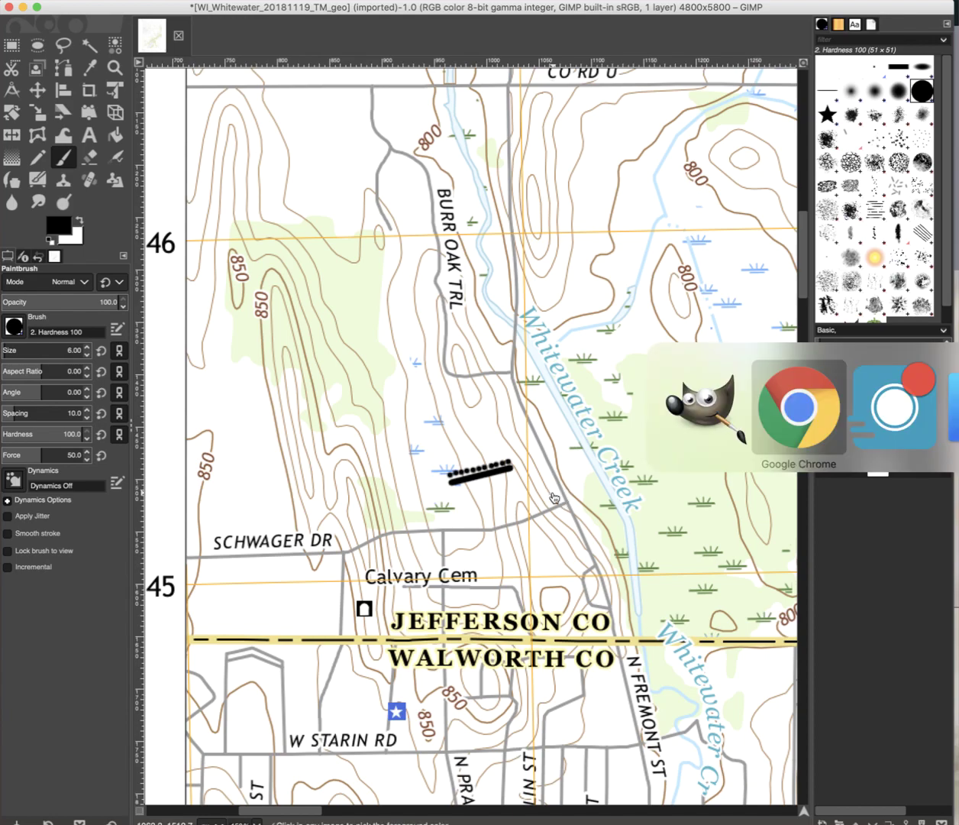
pyautogui.press('super+t')
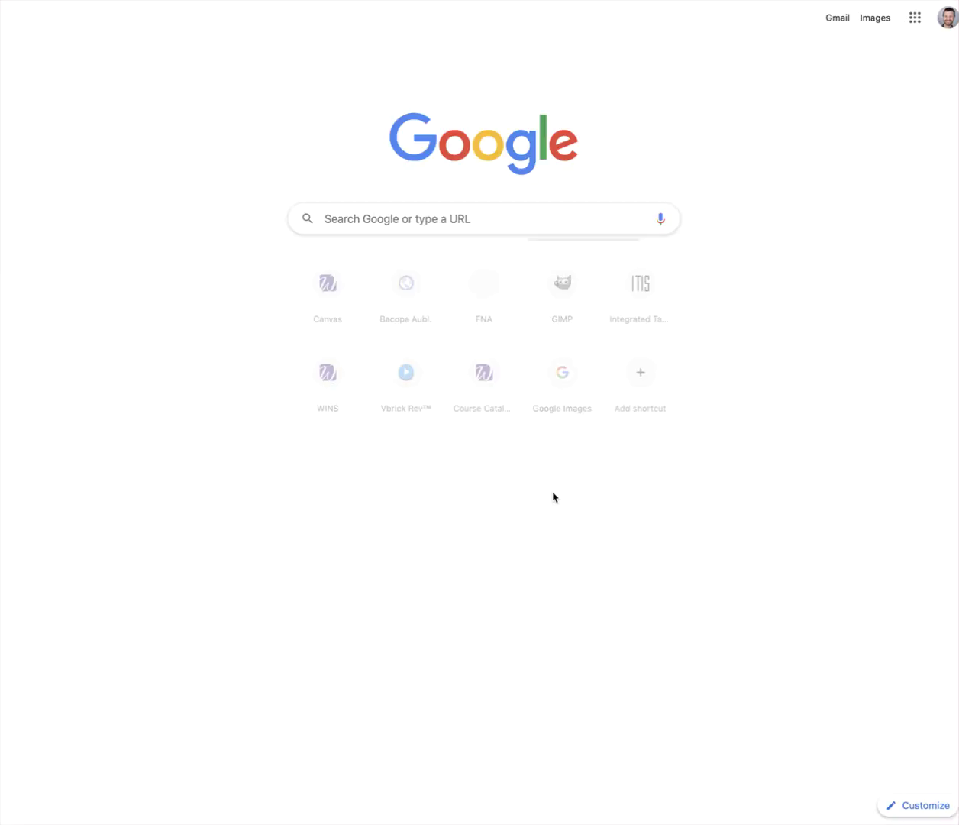
pyautogui.write('m')
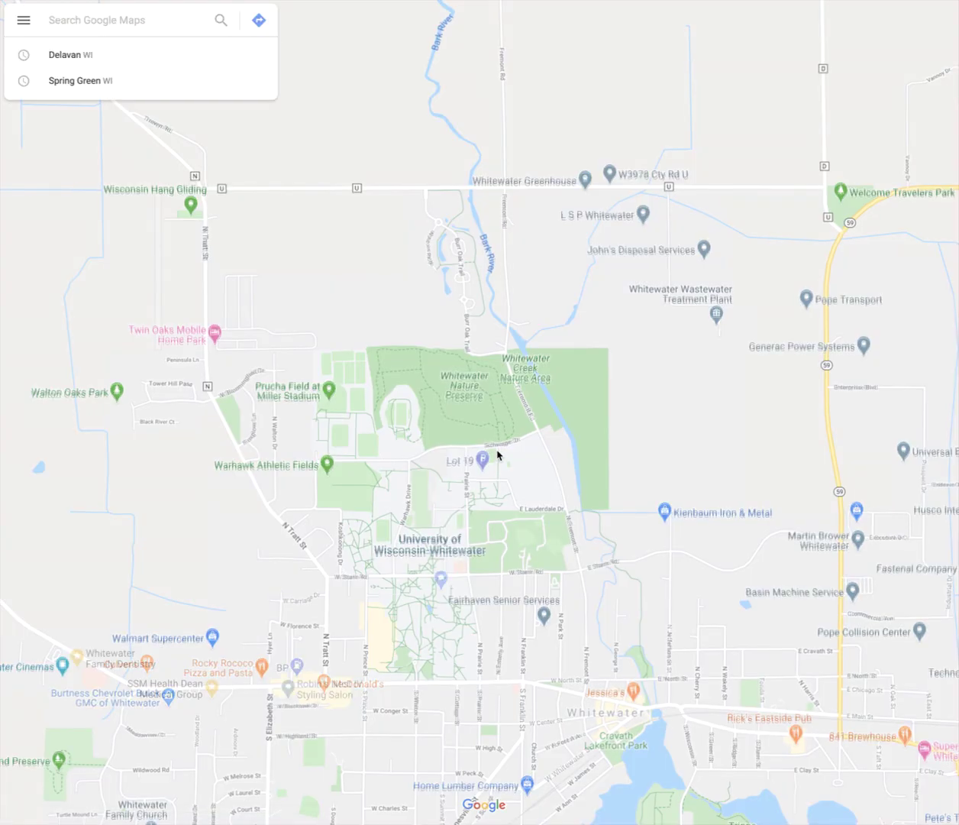
pyautogui.scroll(5, 498, 454)
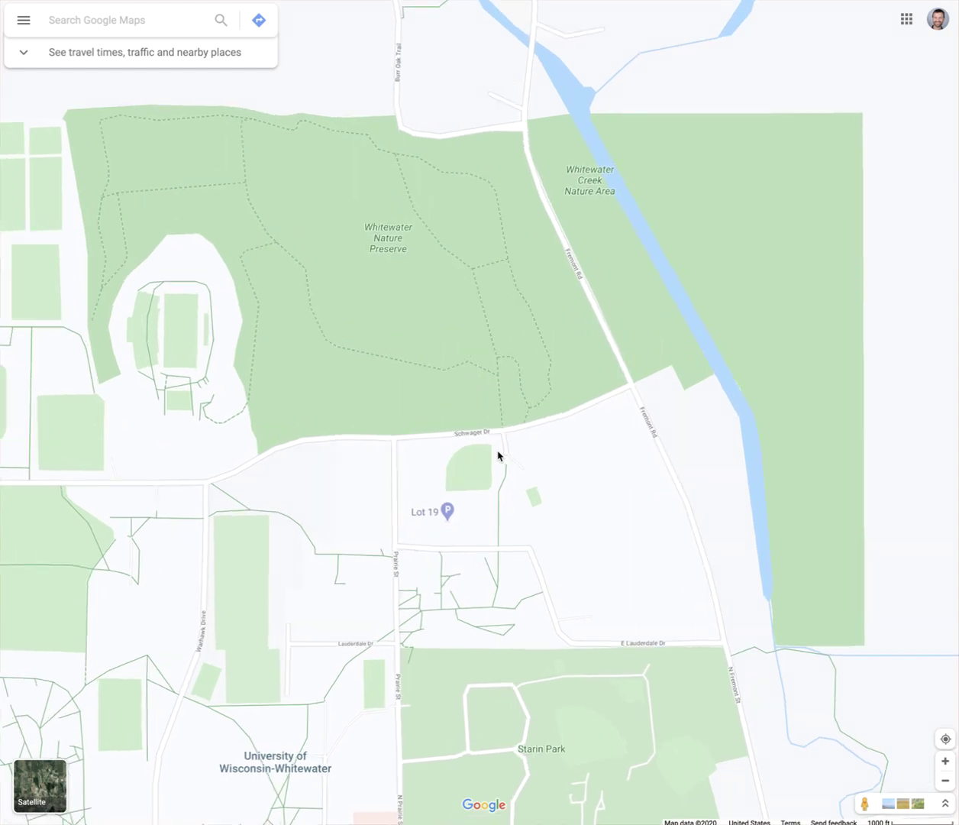
pyautogui.moveTo(351, 278); pyautogui.dragTo(492, 389)
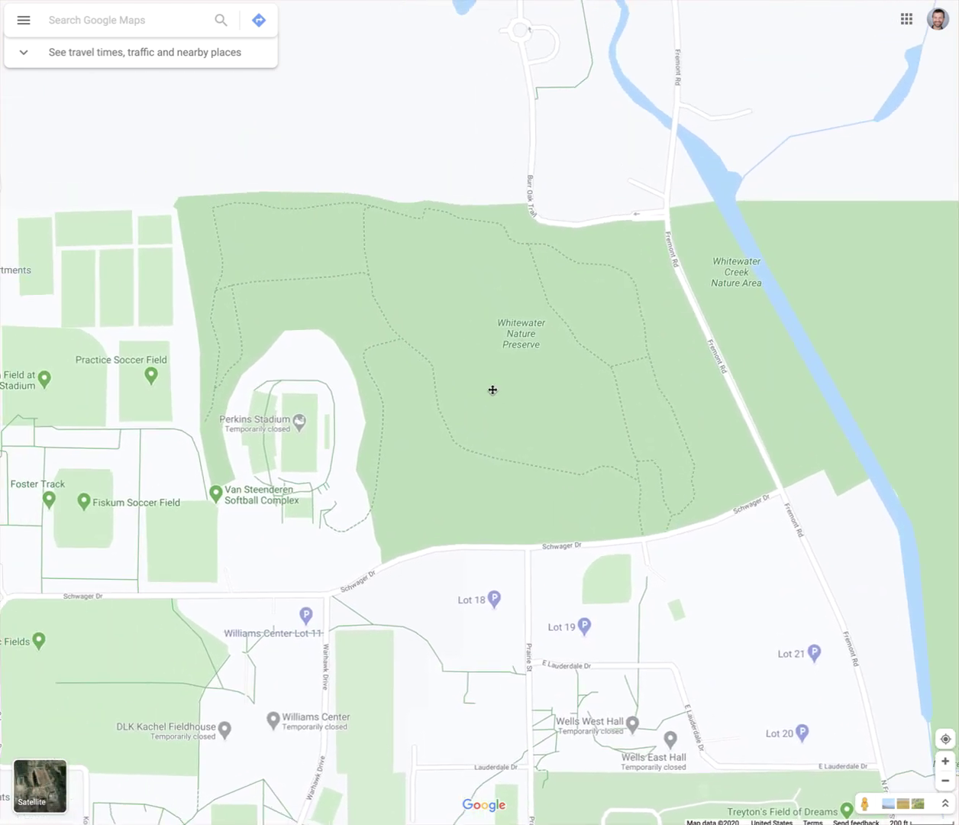
# Switch the map to Terrain view and adjust the zoom on the preserve.
pyautogui.click(22, 20)
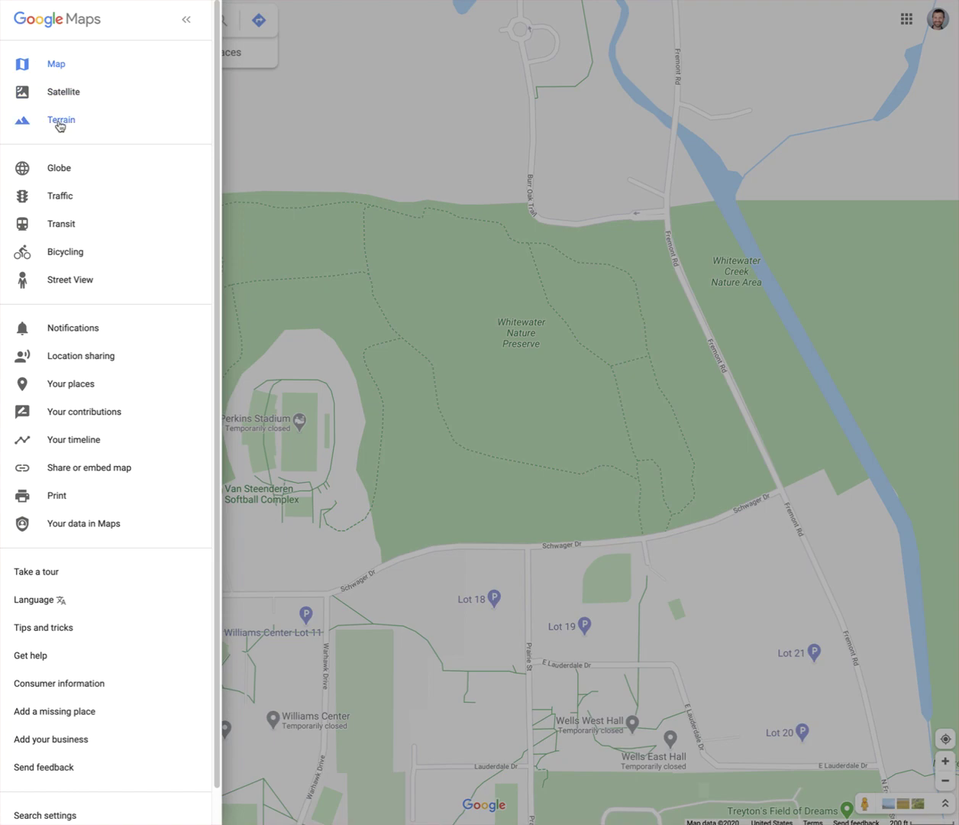
pyautogui.click(60, 122)
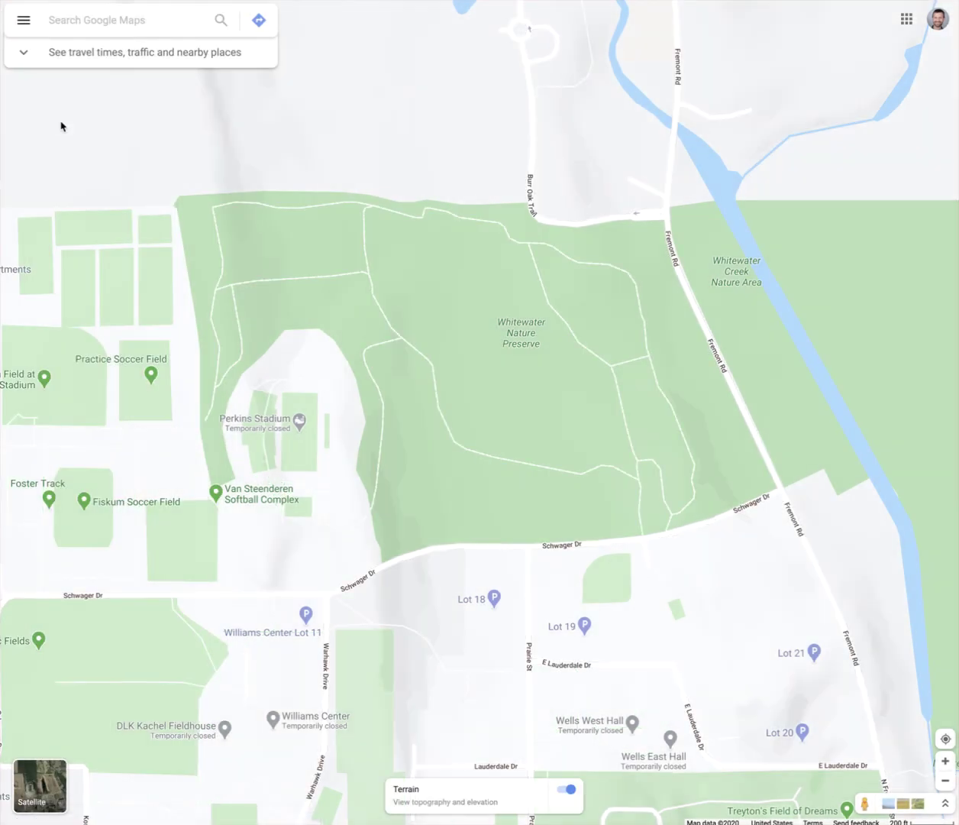
pyautogui.scroll(2, 502, 401)
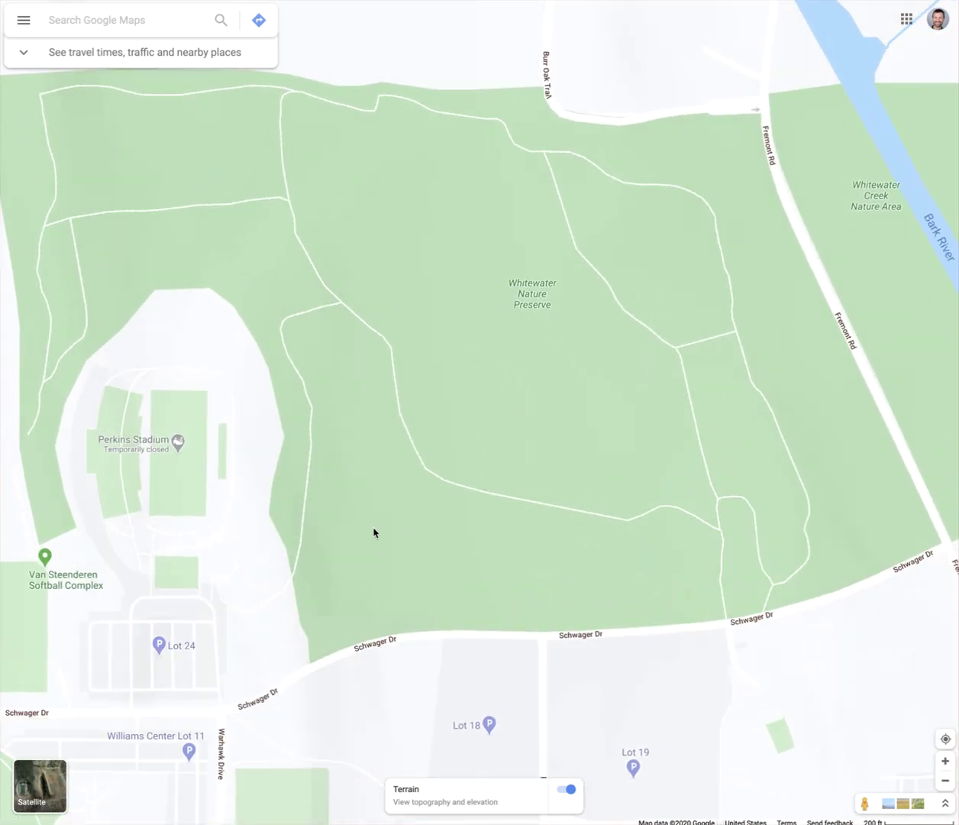
pyautogui.scroll(-3, 325, 514)
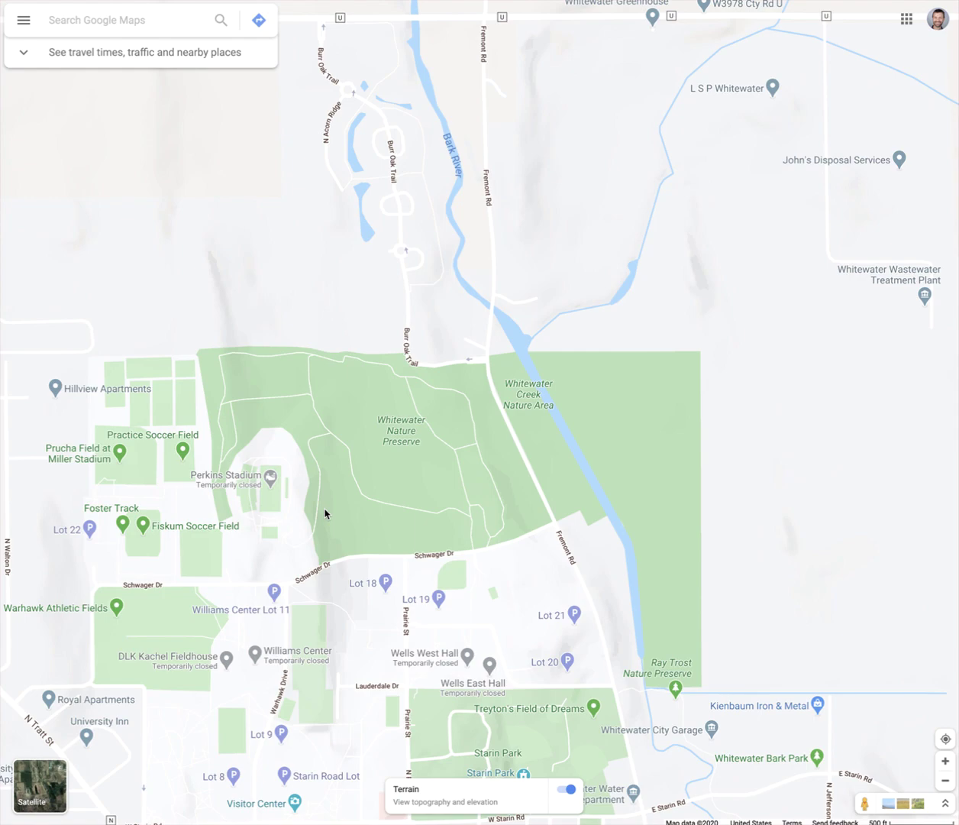
pyautogui.scroll(3, 325, 514)
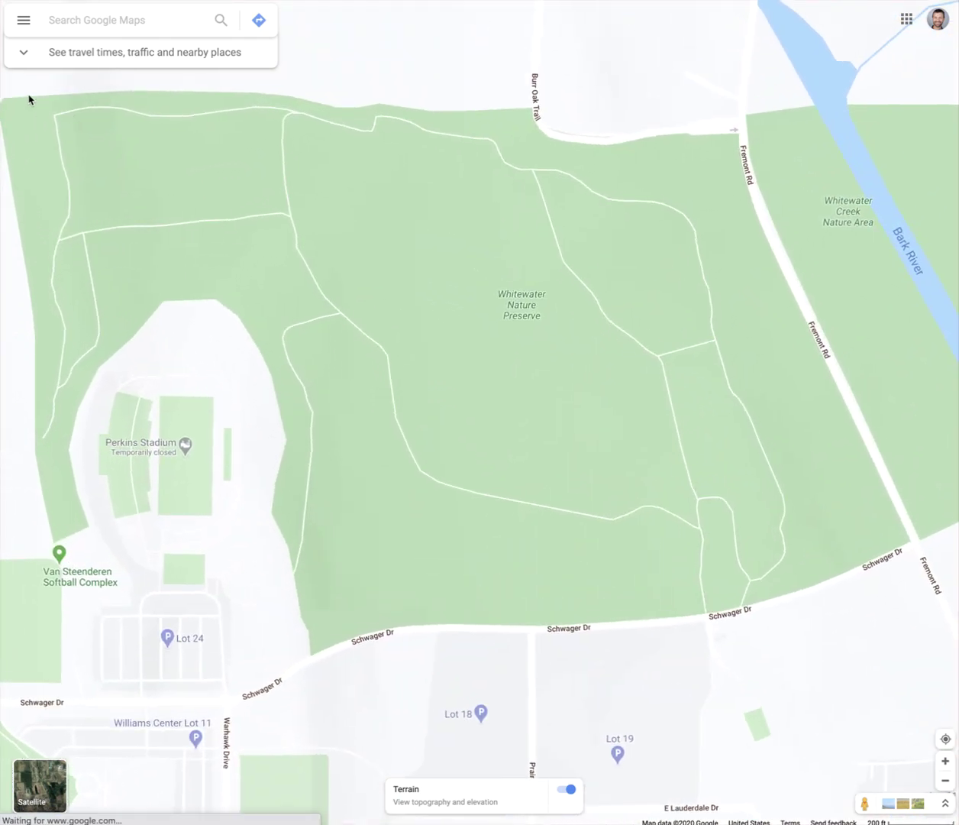
pyautogui.click(19, 21)
# Change the map layer to Satellite and zoom in closer on the preserve.
pyautogui.click(65, 98)
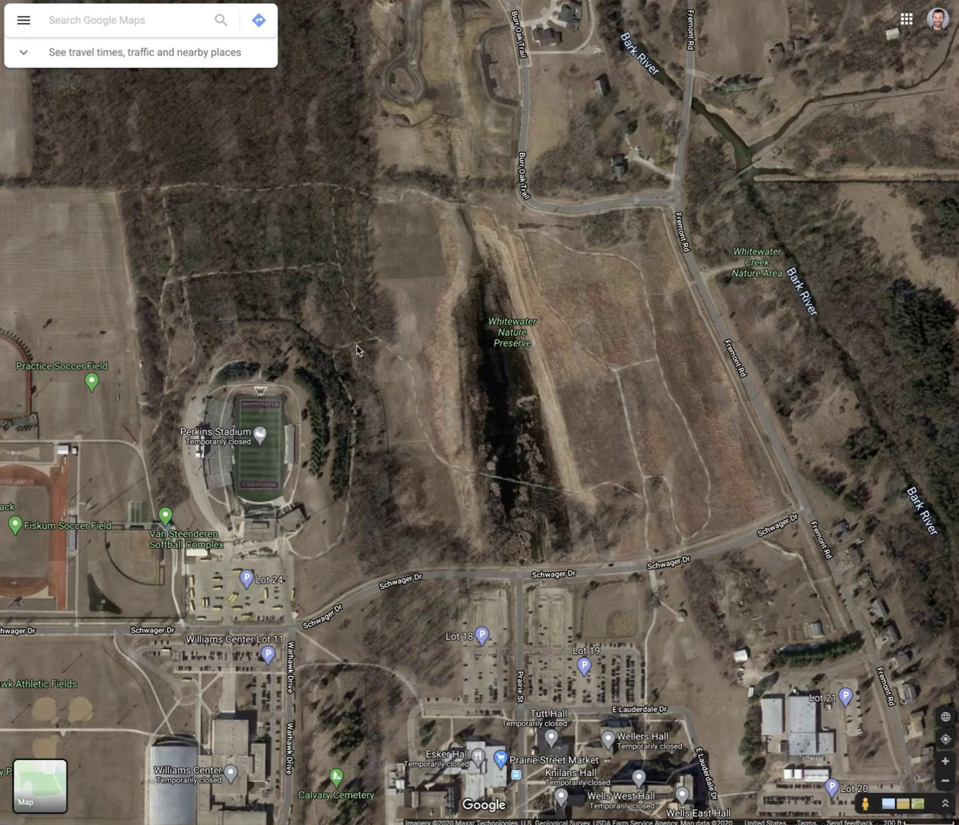
pyautogui.scroll(3, 637, 417)
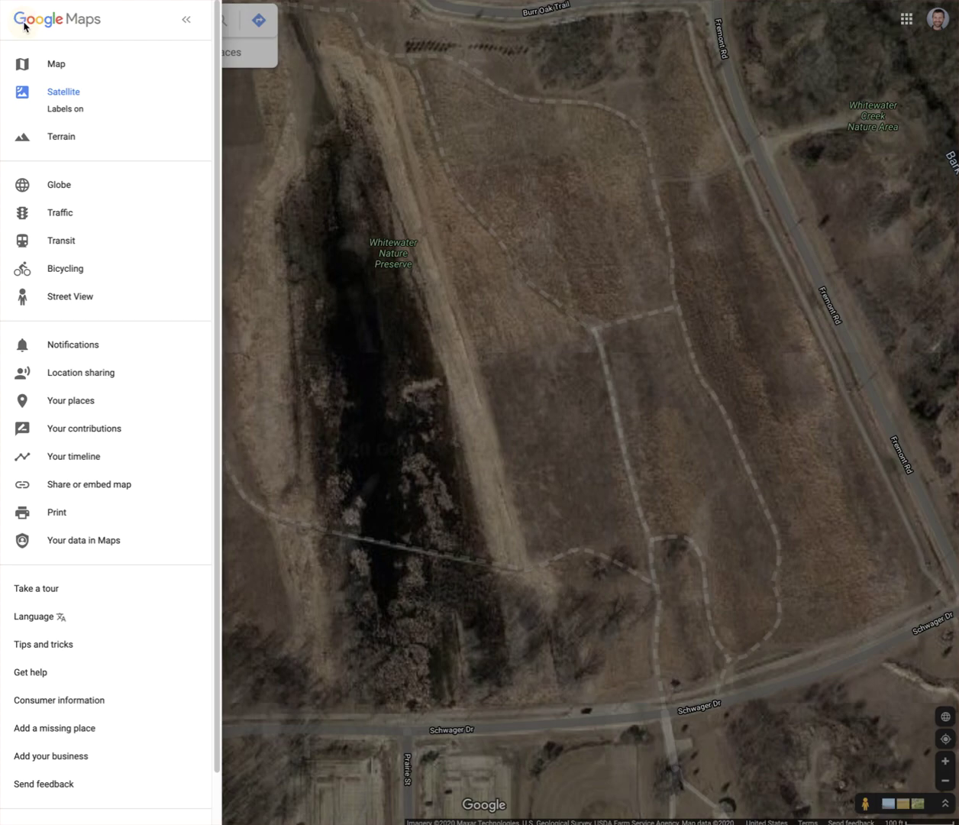
# Collapse the side menu, reopen it, then collapse it again to reveal the satellite map.
pyautogui.click(186, 20)
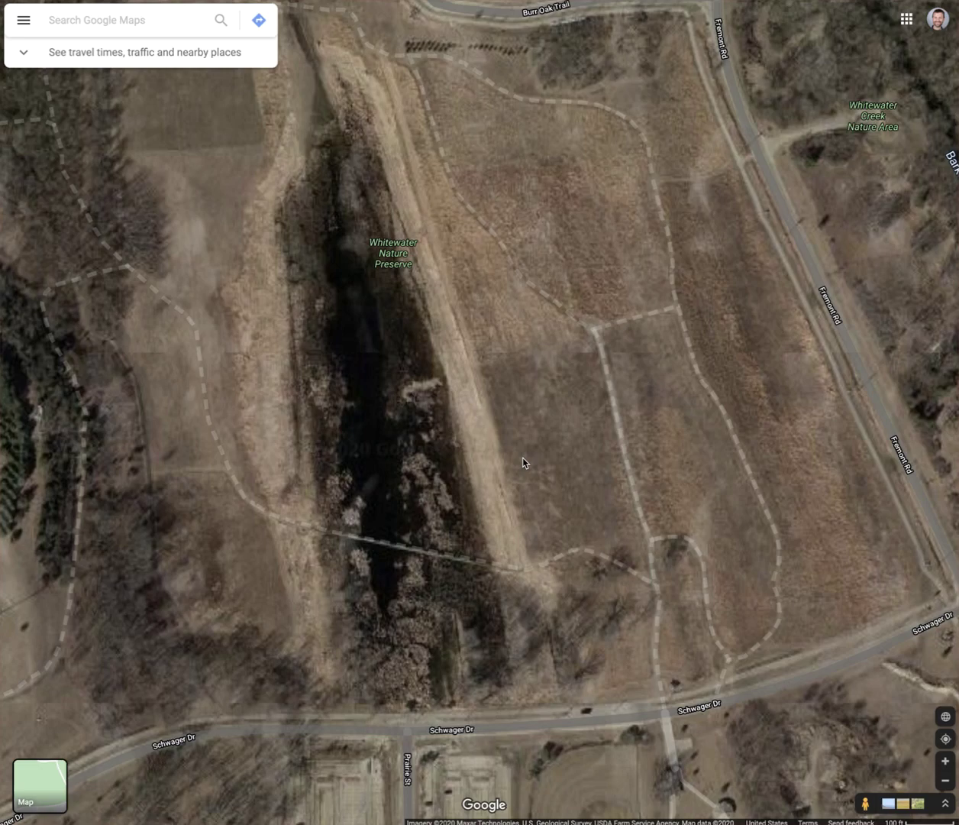
pyautogui.press('Return')
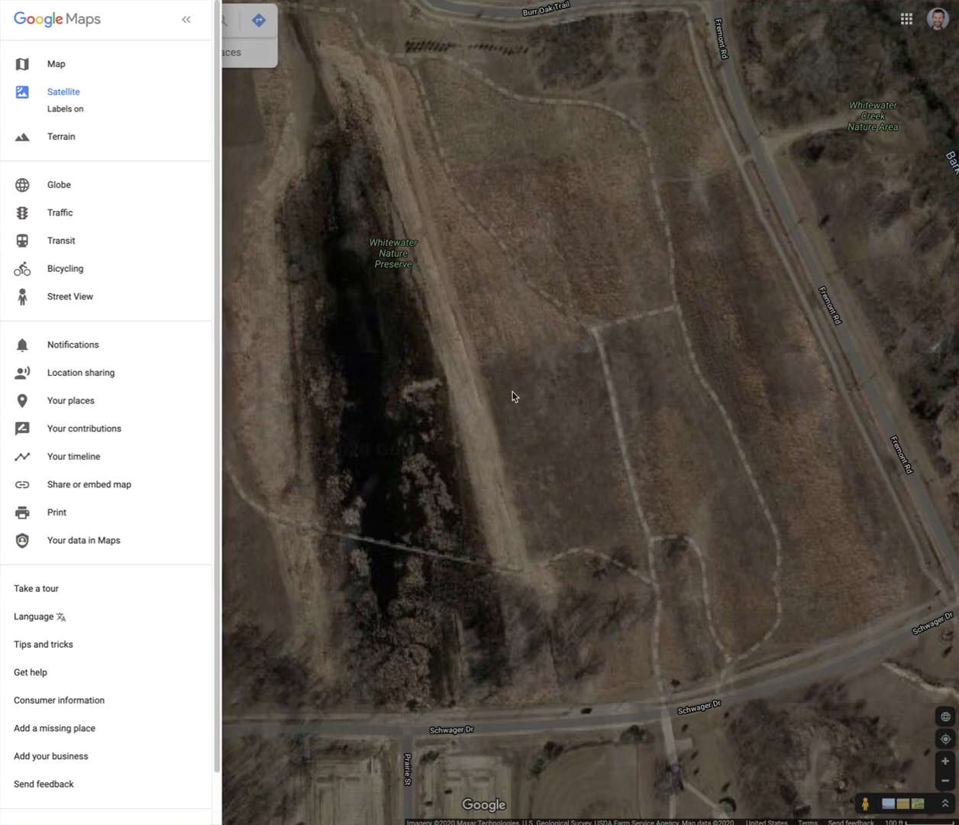
pyautogui.click(187, 17)
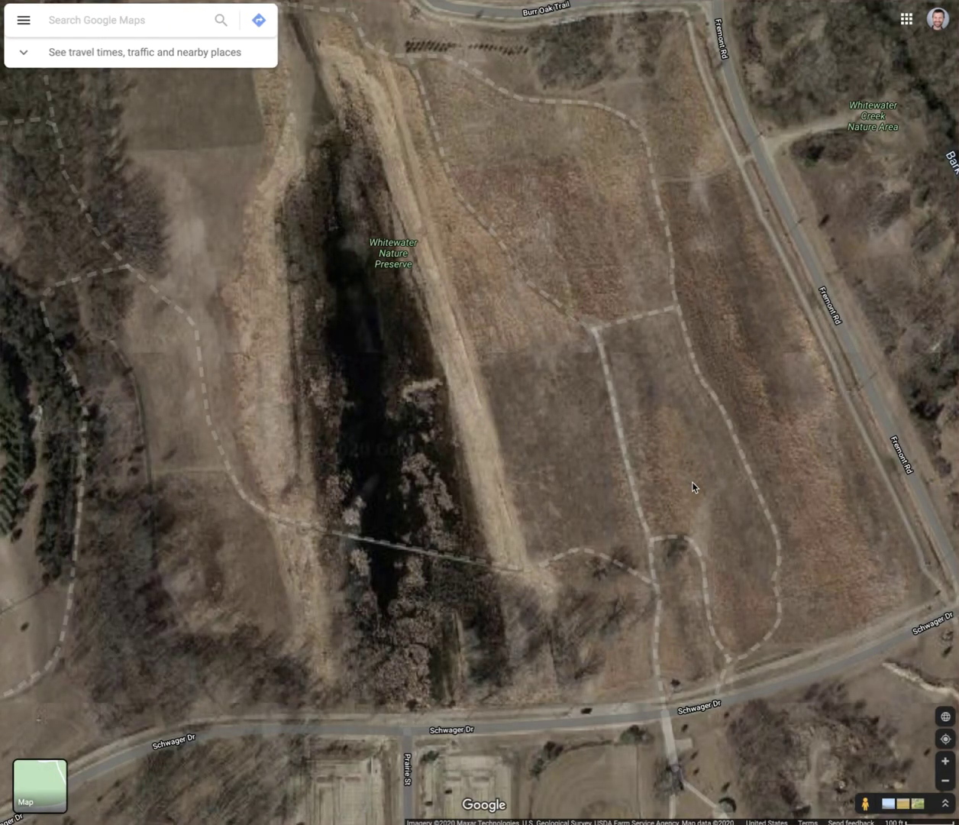